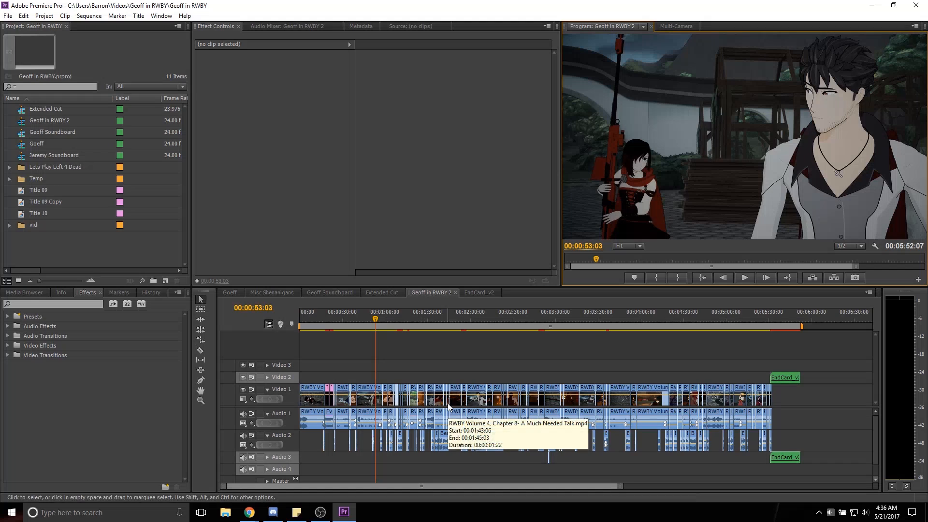
Review the full clip layouts of the Extended Cut and Goeff sequences, then return to the Geoff in RWBY 2 sequence.
left_click(381, 295)
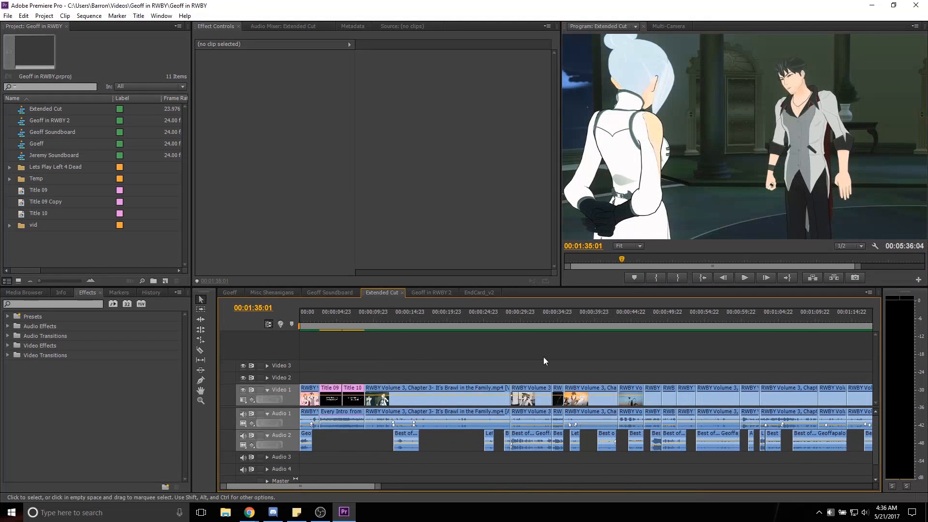
left_click_drag(378, 487, 696, 486)
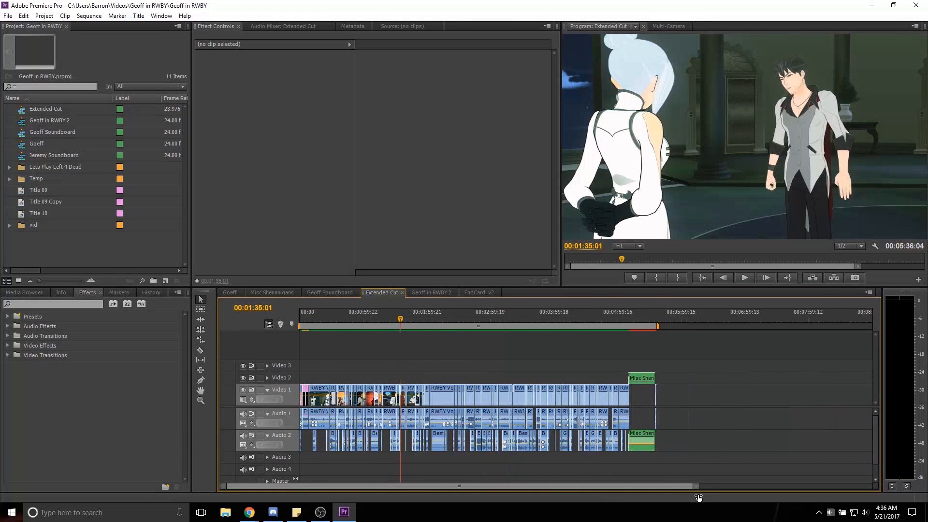
left_click(228, 292)
left_click_drag(430, 487, 721, 486)
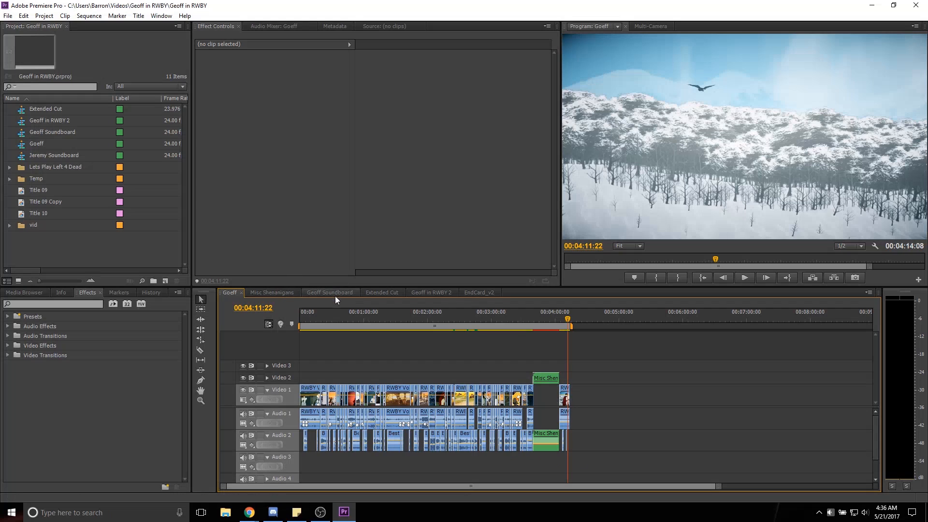
left_click(379, 296)
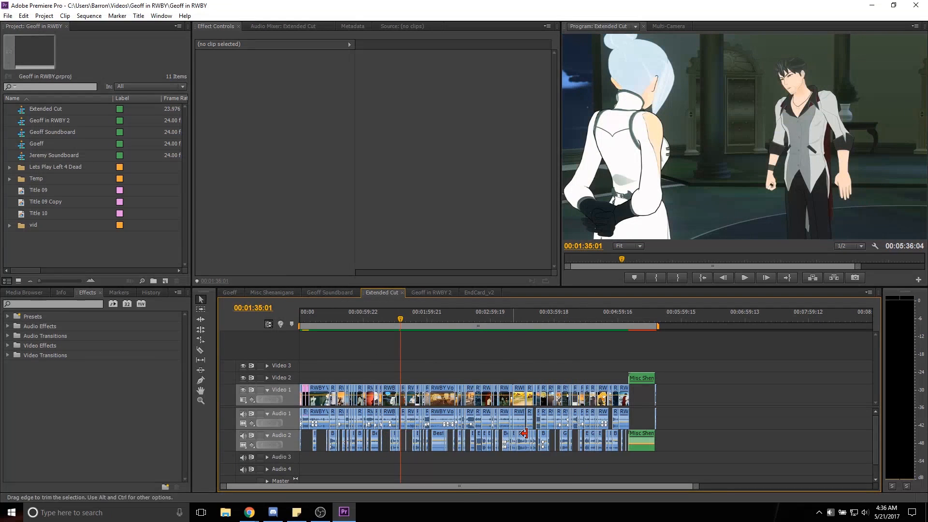
left_click(430, 291)
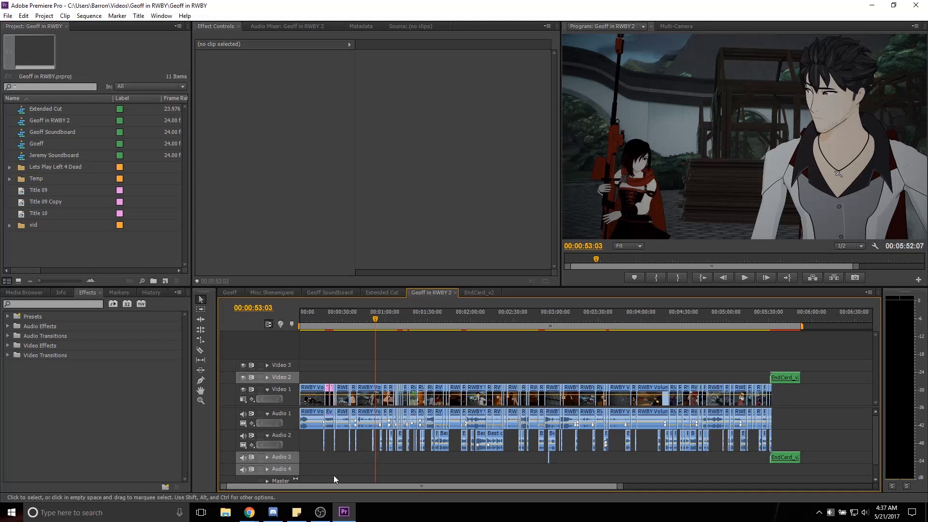
Switch to the Chrome window showing Google and select its web address for replacement.
mouse_move(249, 514)
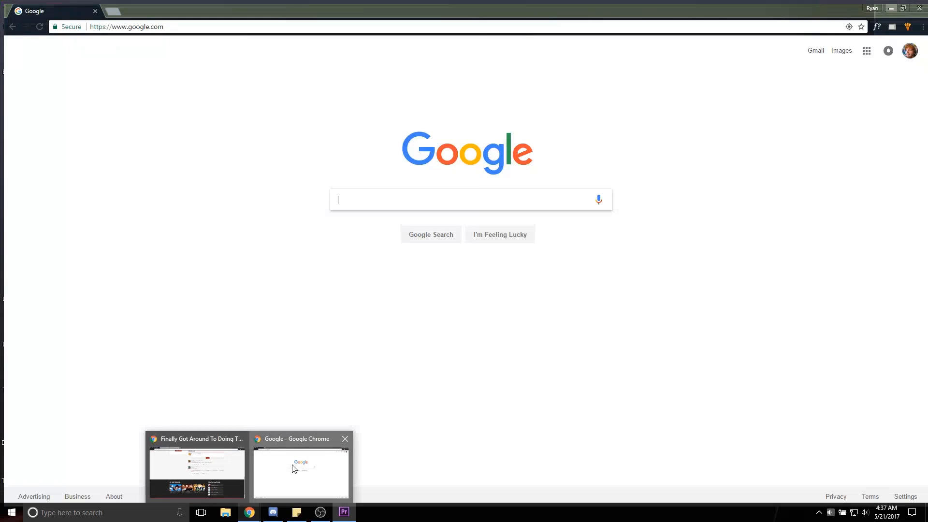
left_click(293, 469)
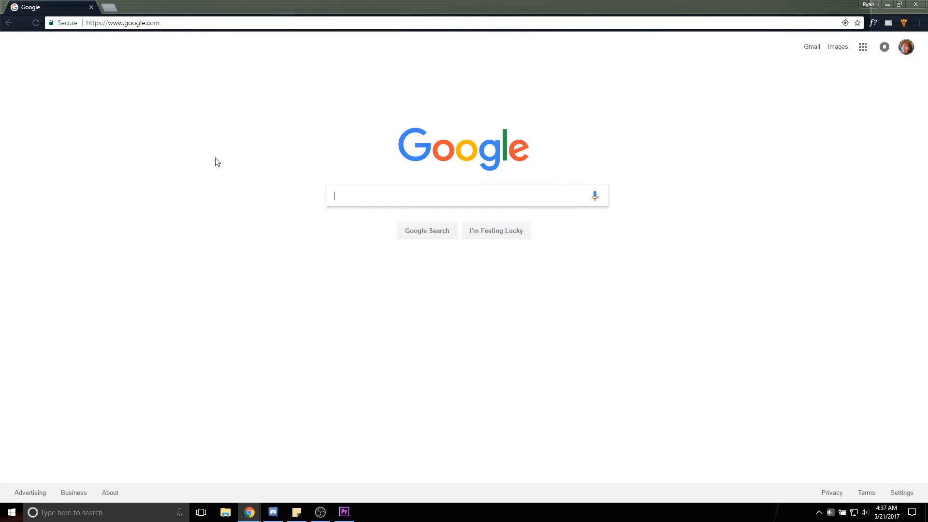
left_click(191, 22)
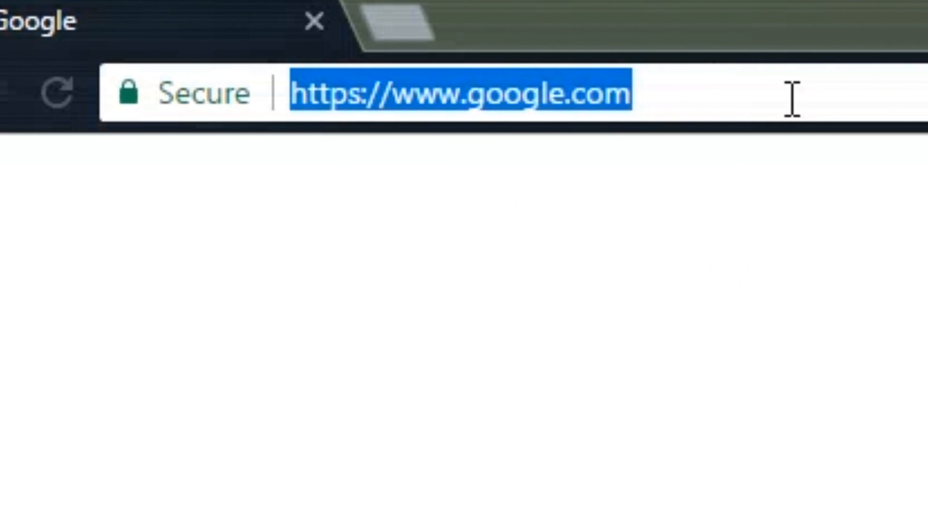
type("pornhub")
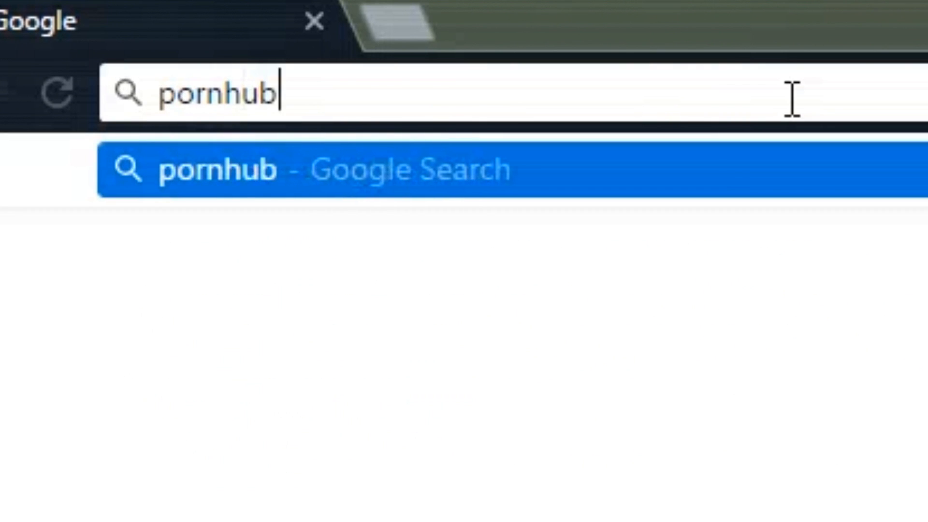
type(".com")
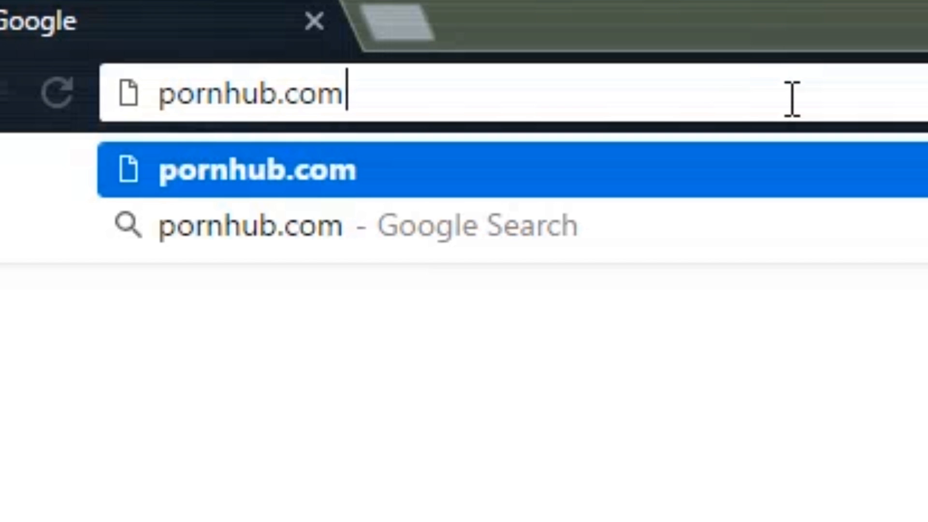
key("BackSpace")
key("BackSpace")
key("BackSpace")
key("BackSpace")
key("BackSpace")
key("BackSpace")
key("BackSpace")
key("BackSpace")
key("BackSpace")
key("BackSpace")
key("BackSpace")
Open clipconverter.cc in the browser, then close that window to return to Premiere Pro.
type("clip")
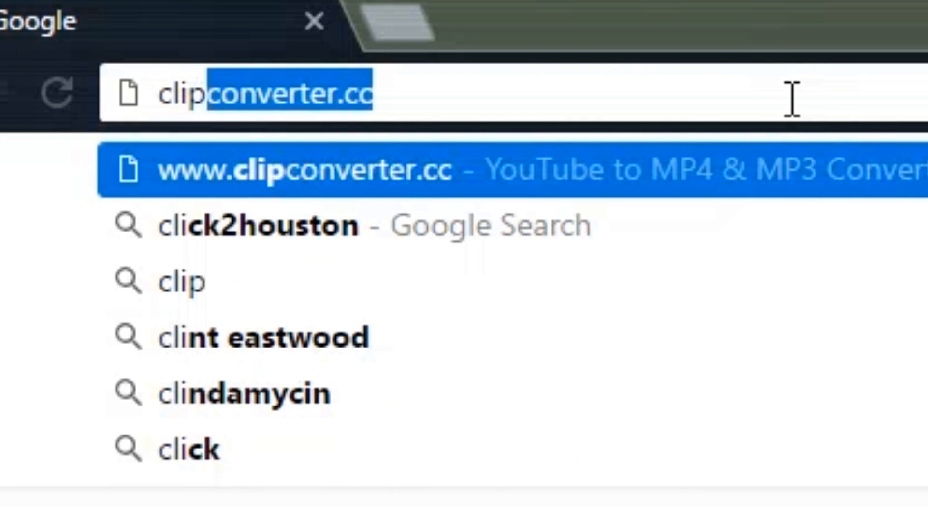
type("c")
key("Return")
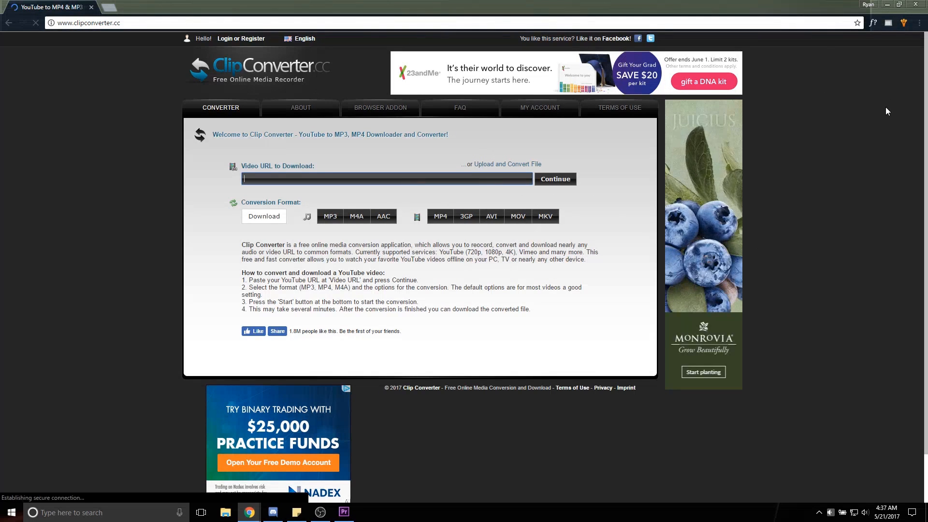
left_click(924, 4)
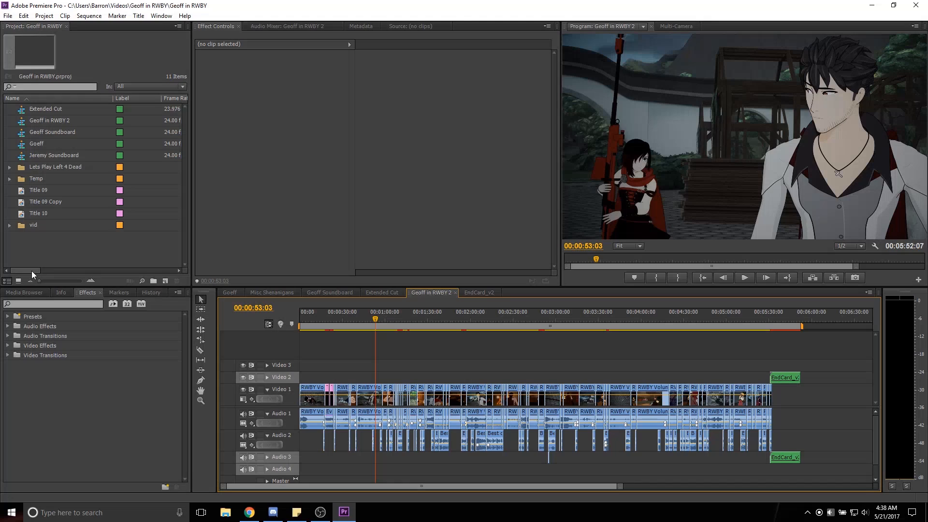
Expand the vid bin and examine the Geoffapalooza clips in its Best of bin, then collapse Best of.
left_click(9, 225)
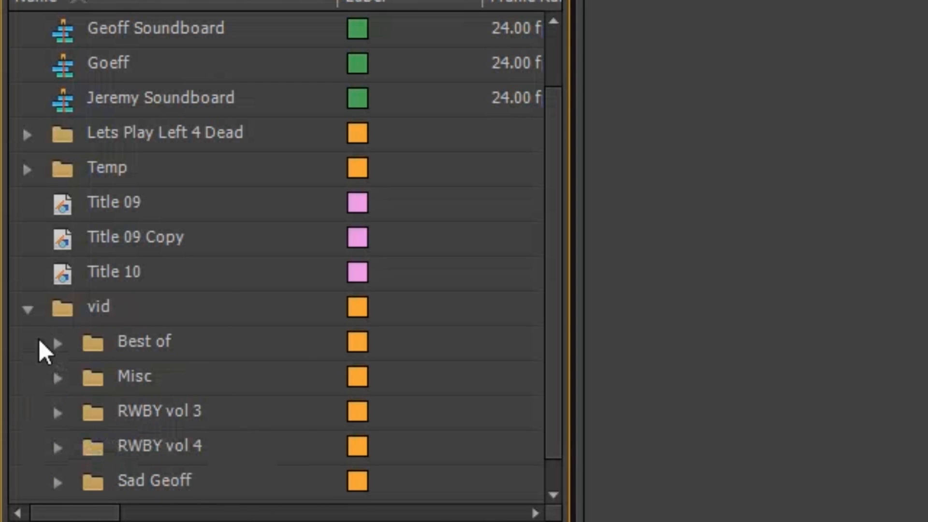
left_click(65, 344)
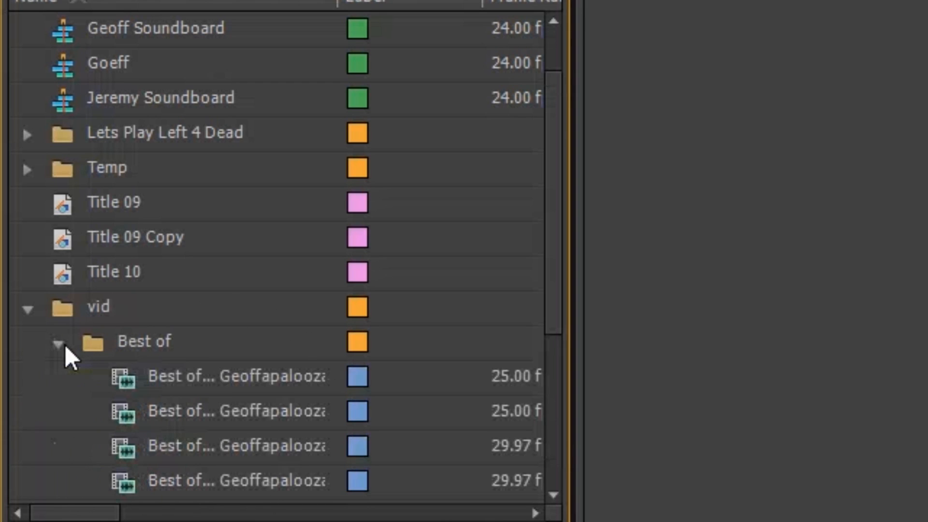
scroll(101, 270, "down", 2)
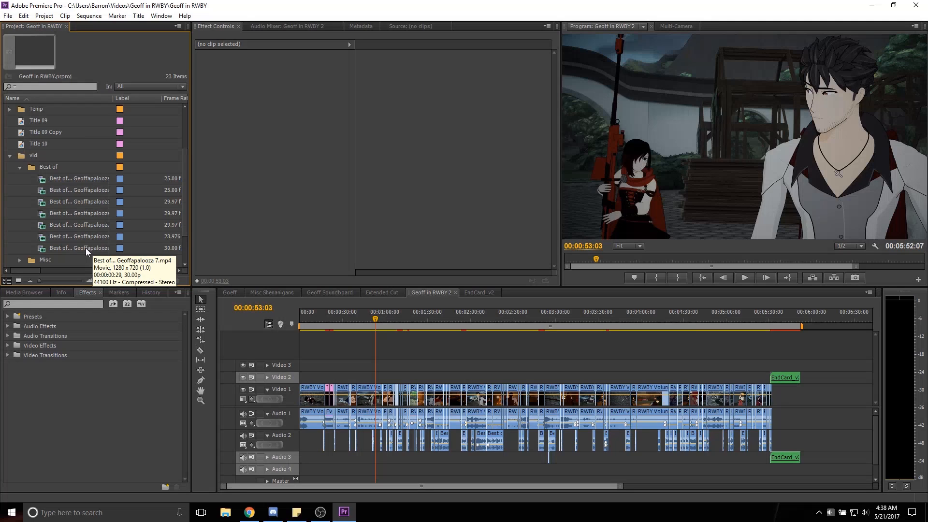
left_click(19, 167)
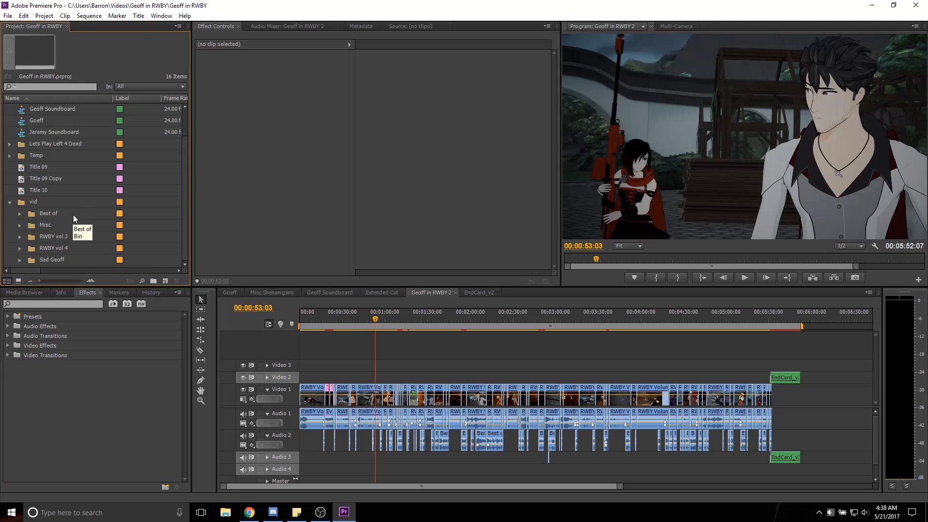
Open the RWBY Volume 4, Chapter 4- Family clip from the RWBY vol 4 bin in the Source monitor, at its start.
left_click(22, 248)
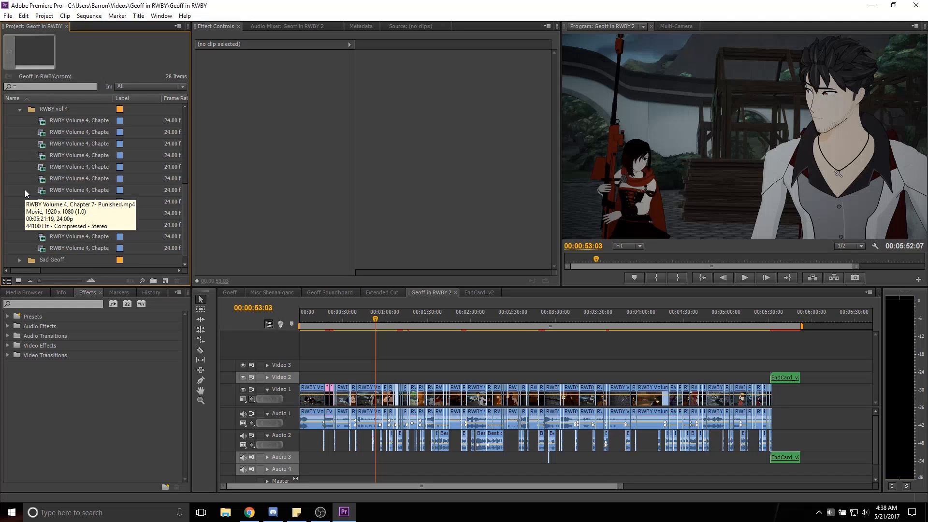
double_click(39, 156)
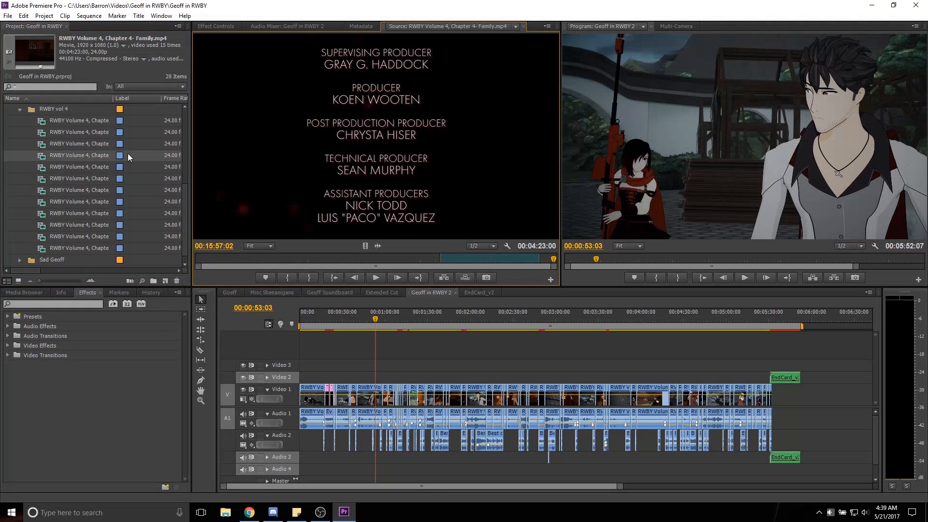
left_click_drag(321, 259, 186, 266)
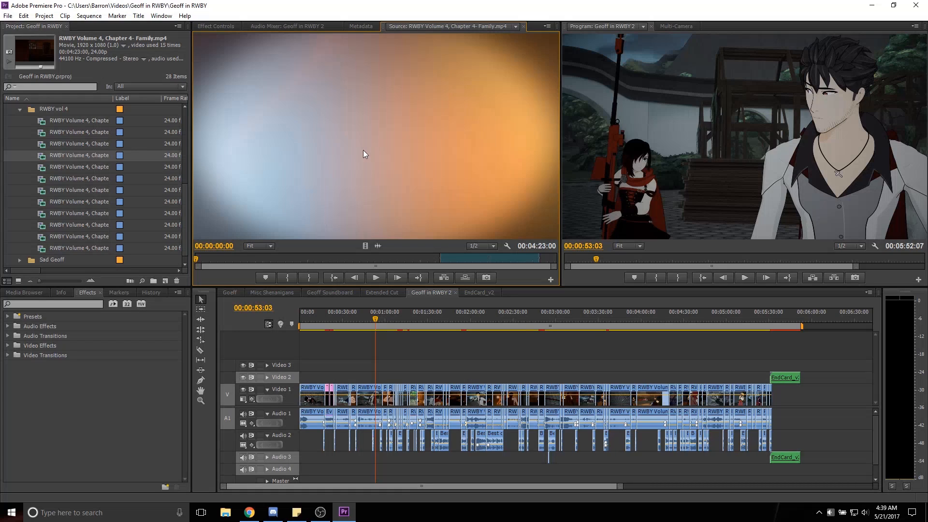
Shuttle through the source clip to 00:10:59:01 and mark the In point there.
key("space")
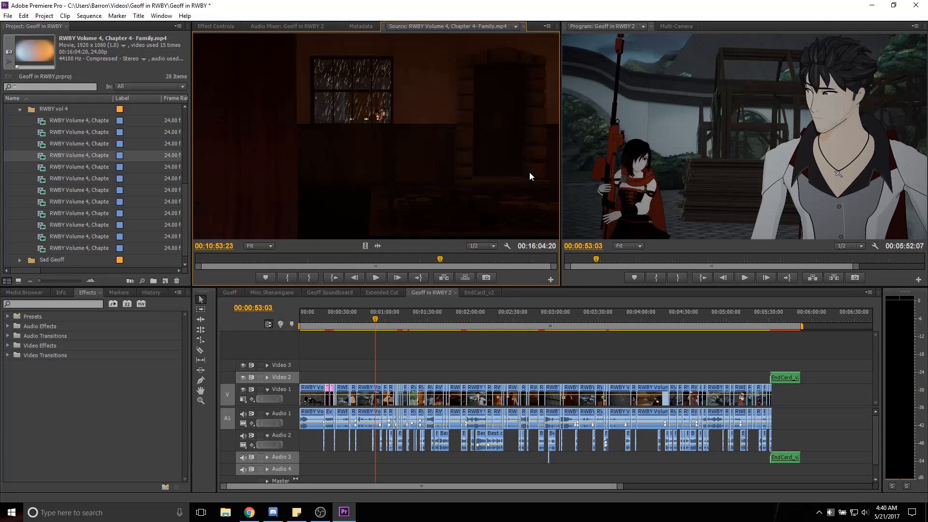
key("j")
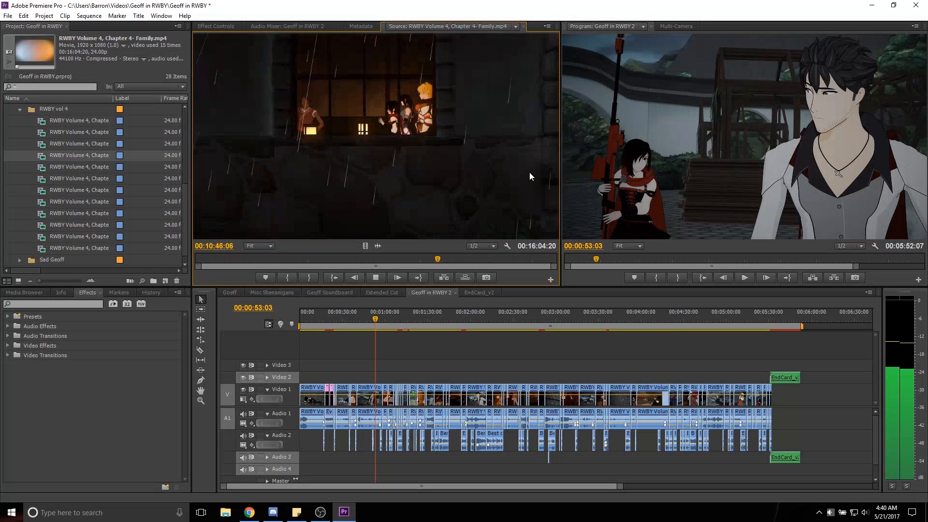
key("k")
key("l")
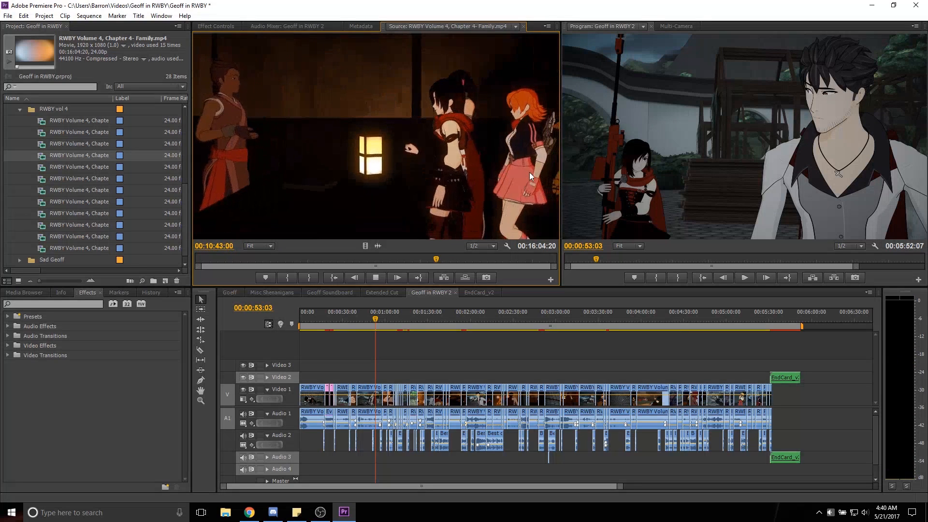
key("l")
key("l")
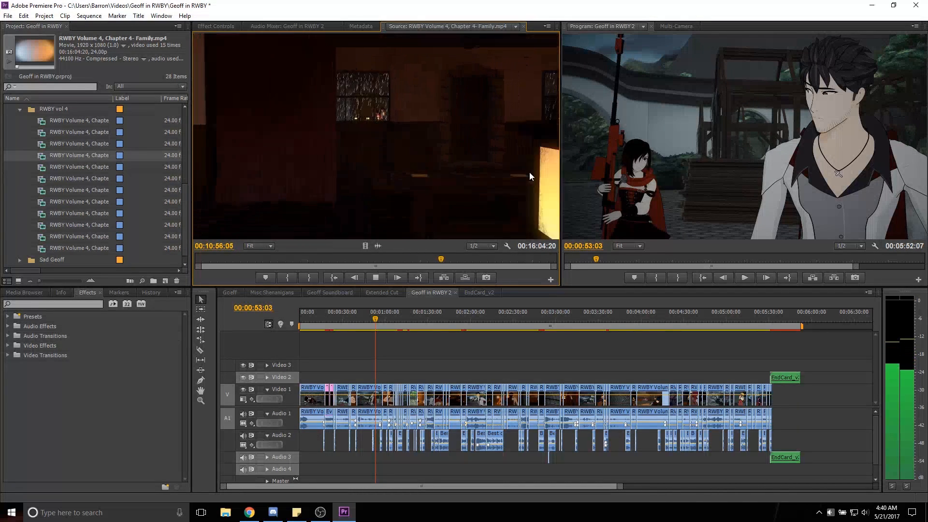
key("k")
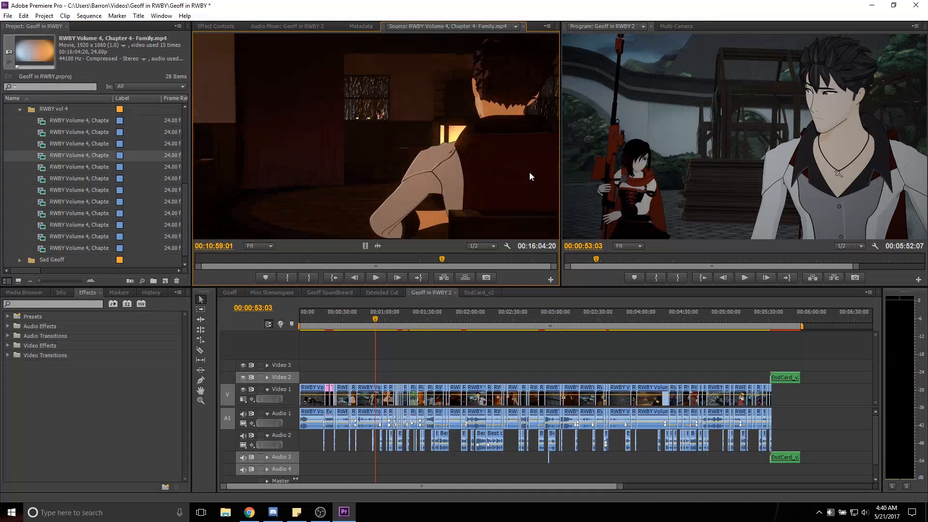
key("i")
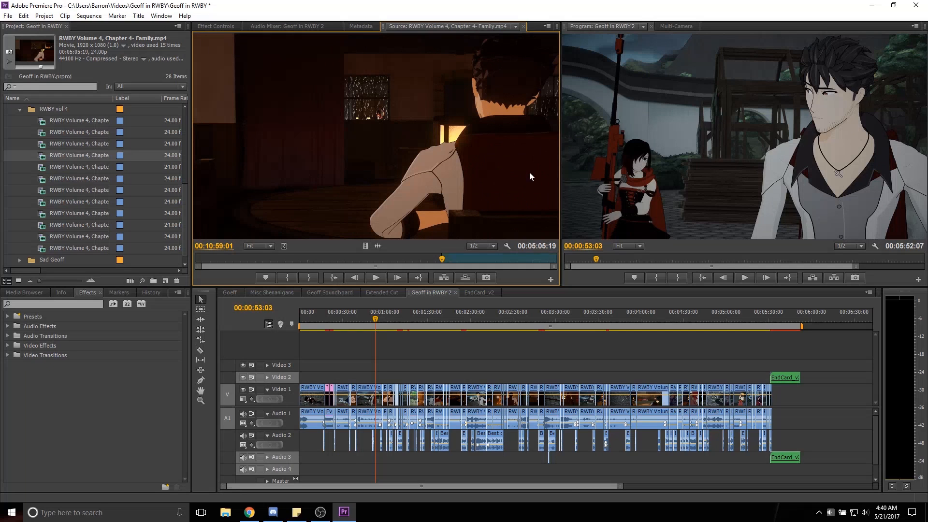
Fast-forward the source clip to the end of the tavern scene and mark the Out point at 00:15:17:13.
key("l")
key("l")
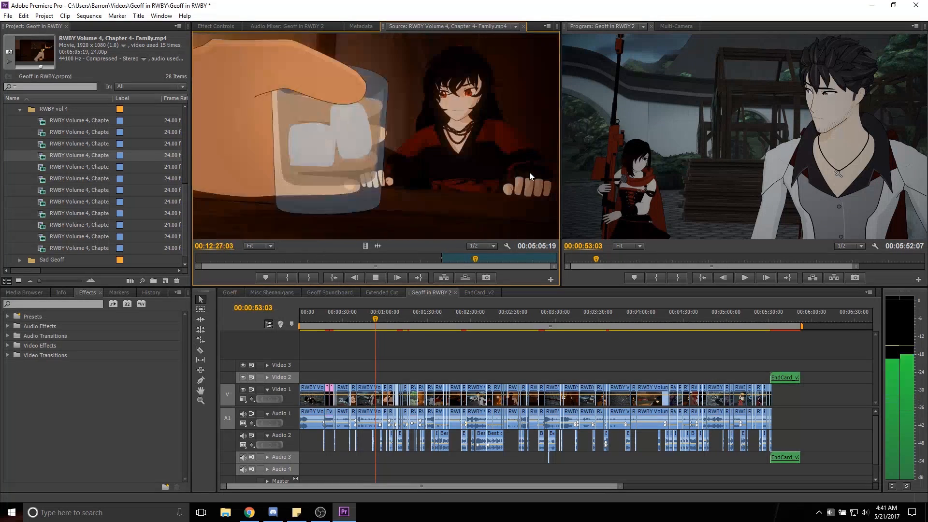
key("l")
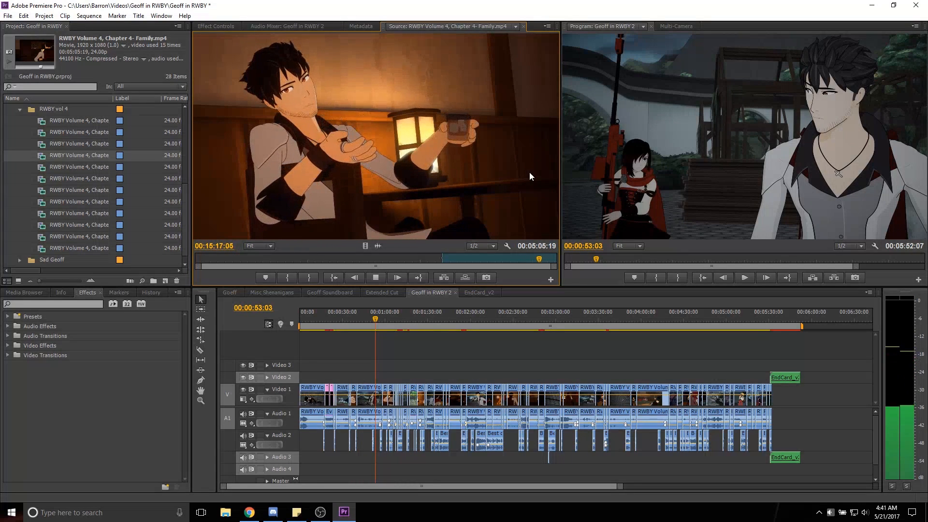
key("space")
key("Left")
key("Left")
key("Left")
key("Left")
key("Left")
key("Left")
key("Left")
key("Left")
key("Left")
key("Left")
key("Left")
key("Left")
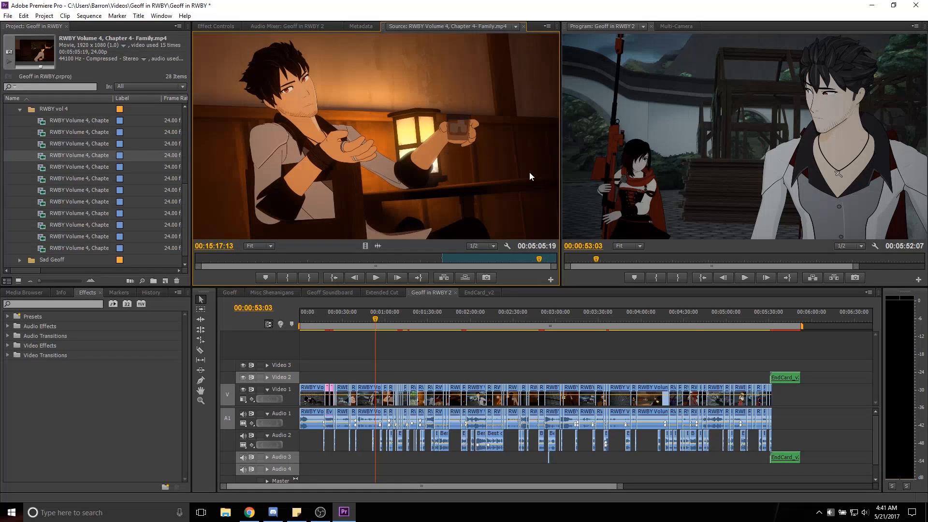
key("o")
Place the marked clip on Video 1 and Audio 1 at about 00:06:58, beyond the end card, and set the playhead to 00:07:48:03.
left_click_drag(570, 486, 701, 503)
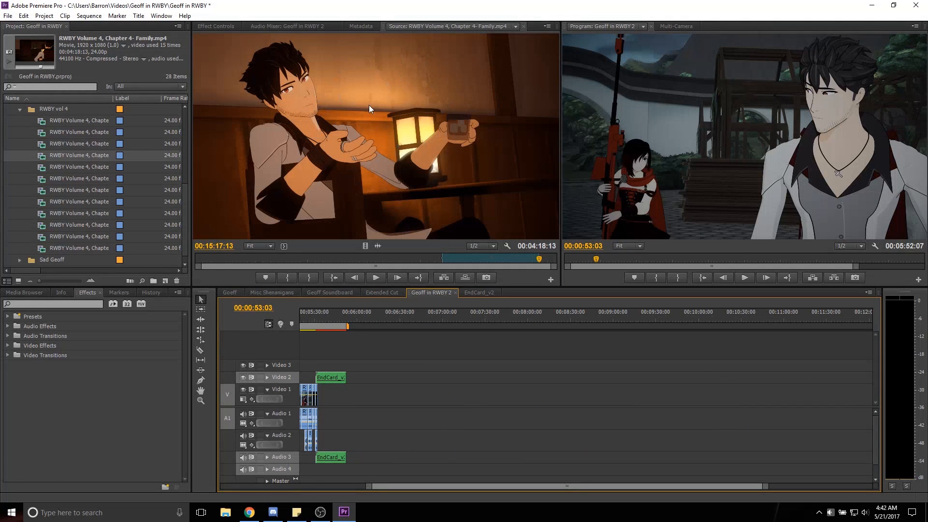
left_click_drag(370, 109, 441, 402)
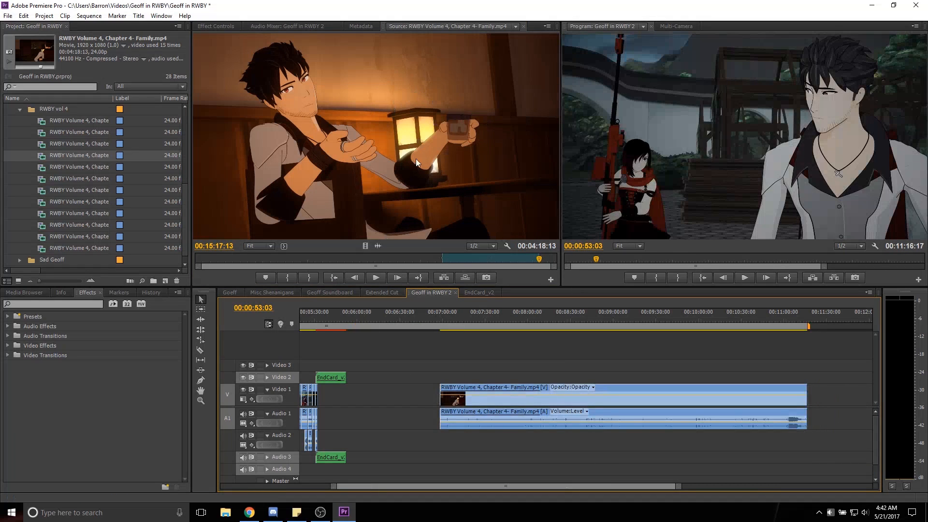
left_click_drag(462, 320, 511, 316)
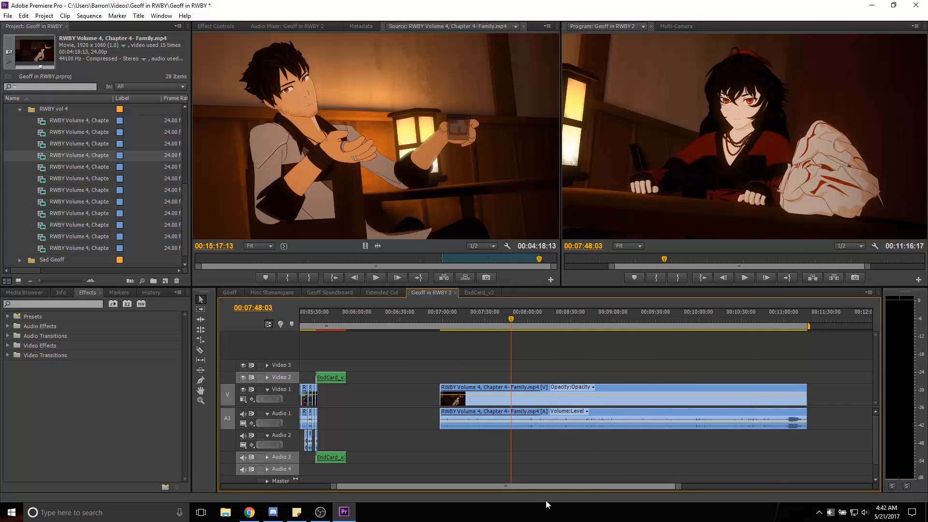
Place only the video of the marked clip on Video 1 at about 00:11:36, then delete that video-only clip.
left_click_drag(541, 486, 622, 491)
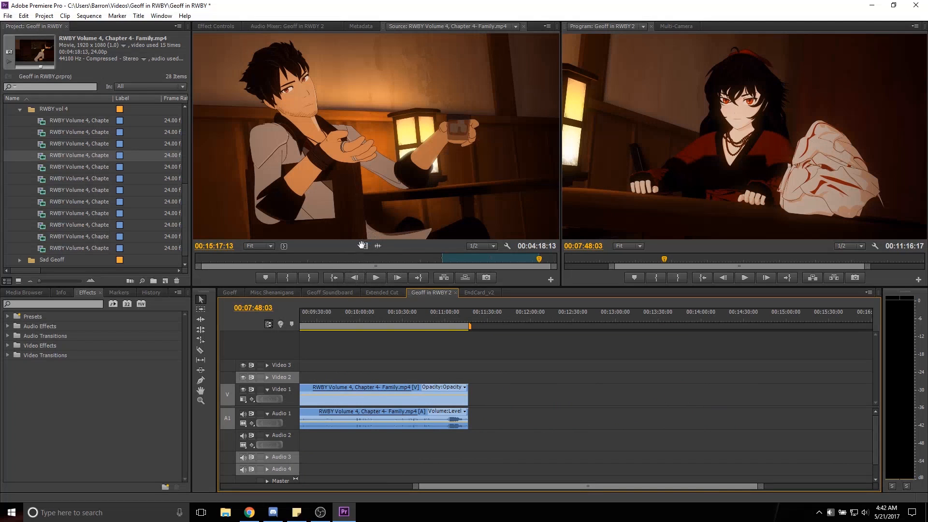
left_click_drag(361, 245, 499, 394)
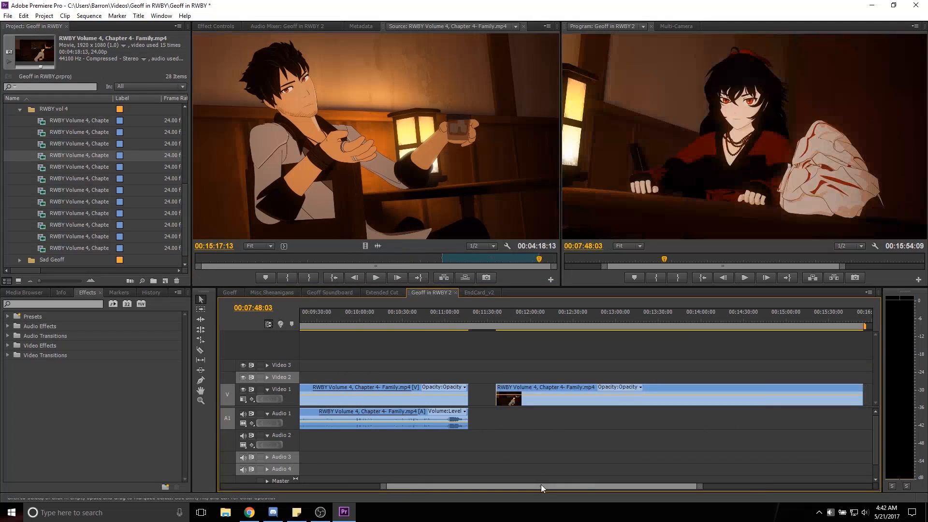
left_click(566, 396)
key("Delete")
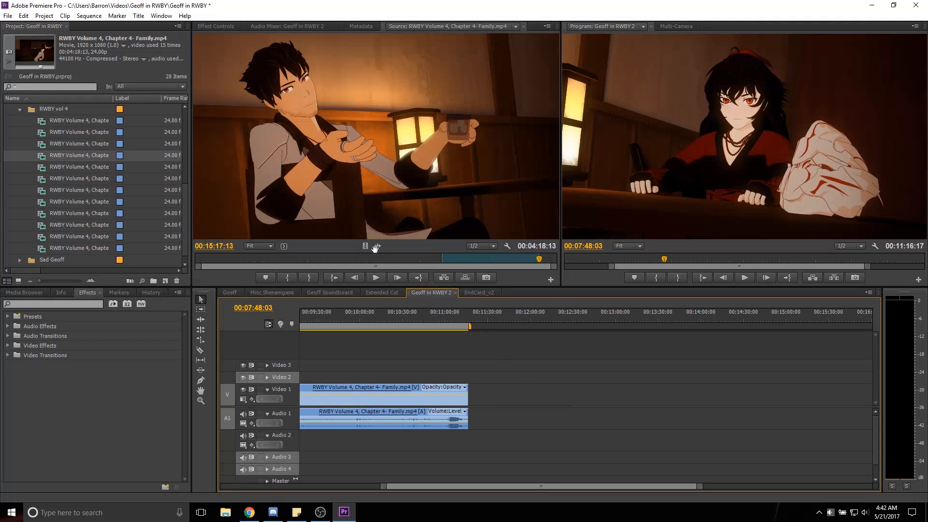
Place only the audio of the marked clip on Audio 1 at about 00:11:30, delete it, and set the playhead to 00:08:02:16.
left_click_drag(377, 246, 492, 416)
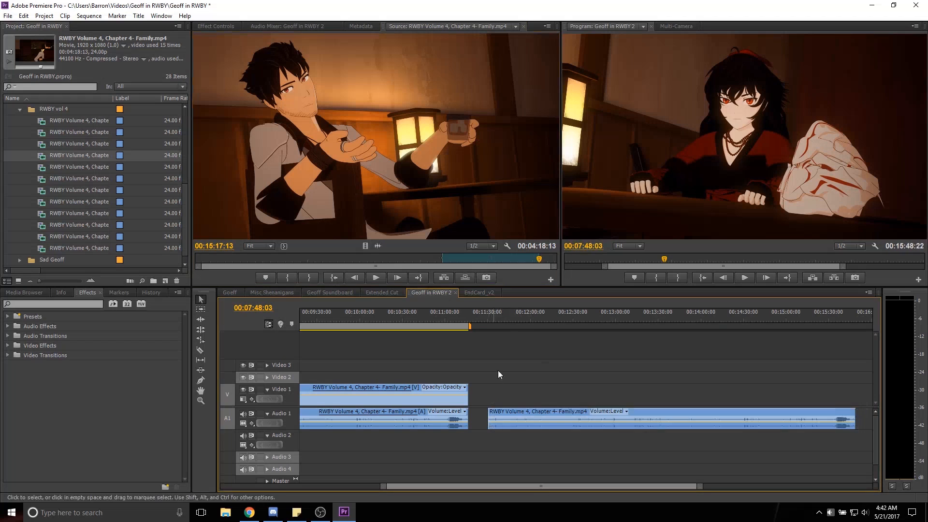
left_click_drag(527, 319, 759, 314)
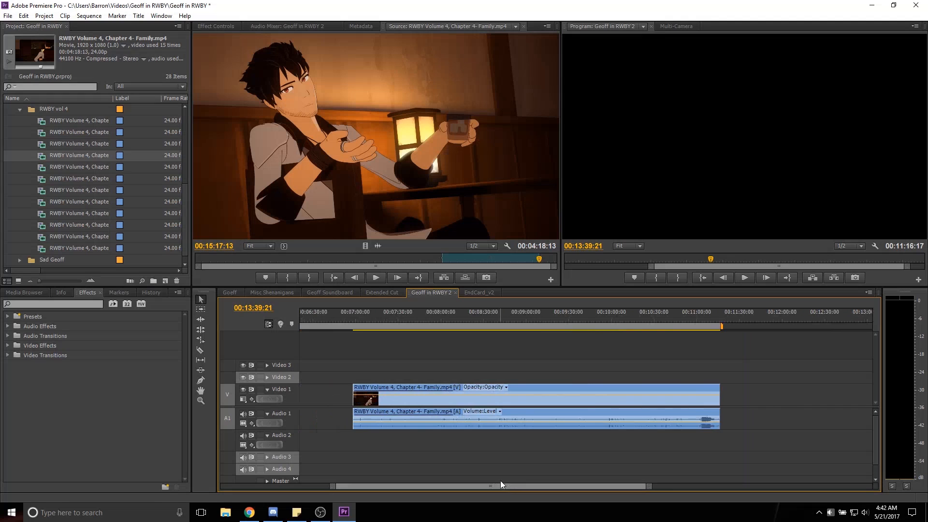
left_click_drag(419, 319, 445, 323)
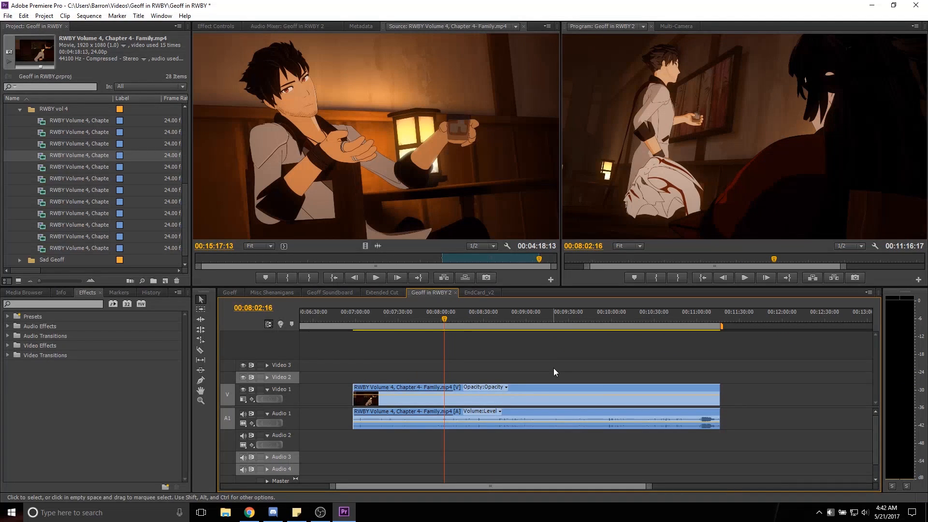
Open the Geoff Soundboard sequence and bring its full run of audio clips into view.
left_click(325, 295)
scroll(513, 478, "left", 5)
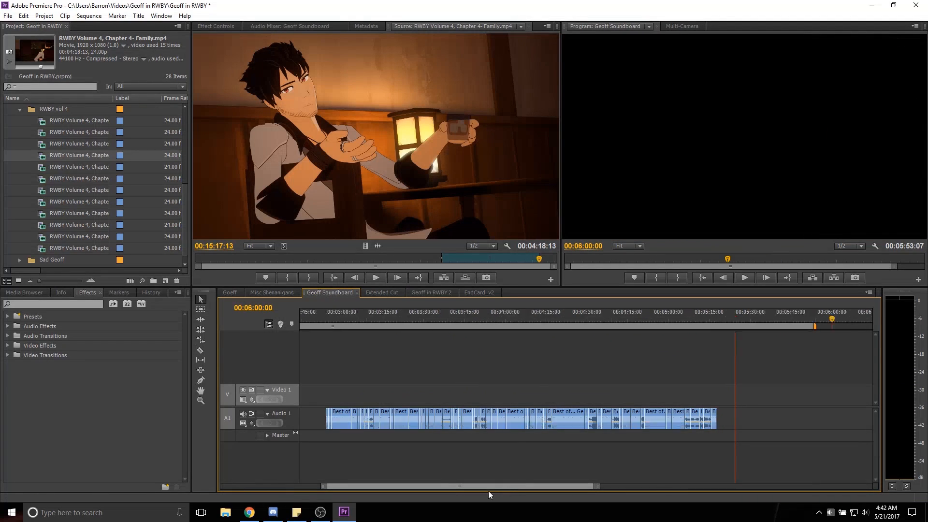
left_click_drag(497, 481, 666, 479)
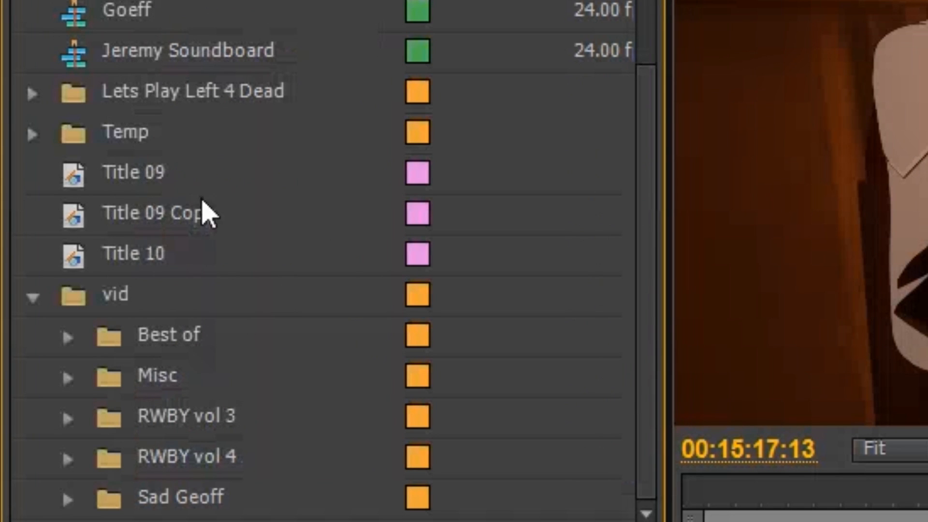
Expand the Best of bin inside vid and open Best of... Geoffapalooza 7.mp4 in the source monitor.
left_click(61, 335)
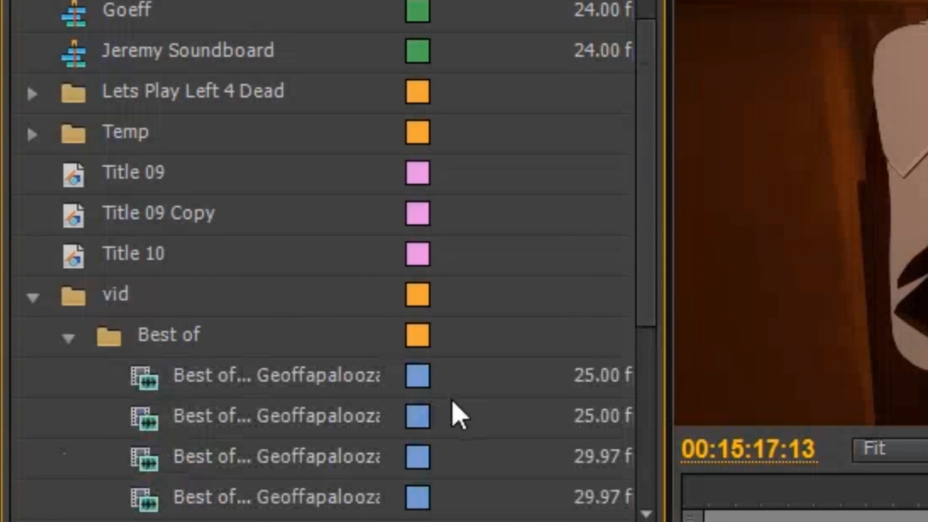
scroll(452, 414, "down", 3)
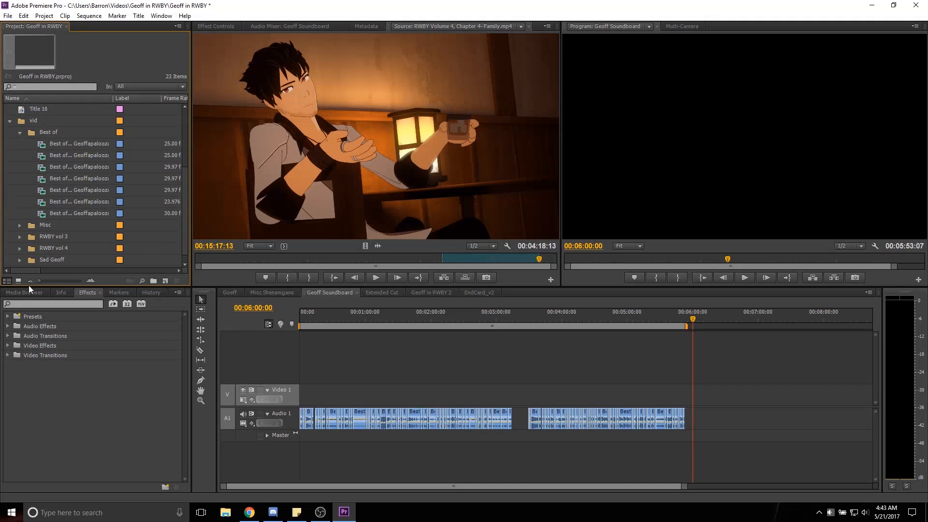
double_click(42, 213)
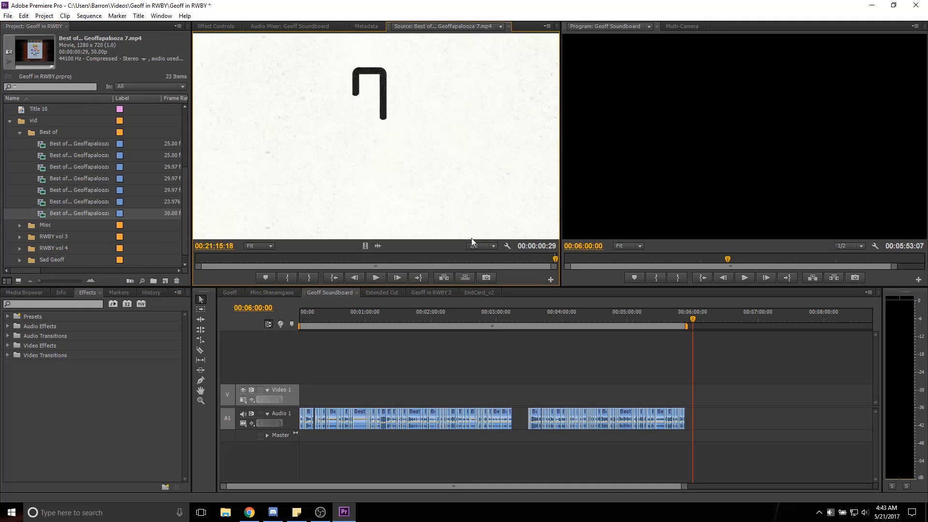
Play the Geoffapalooza 7 clip from its start and step back to locate the wanted voice line at about 00:00:13:23.
left_click_drag(509, 257, 178, 256)
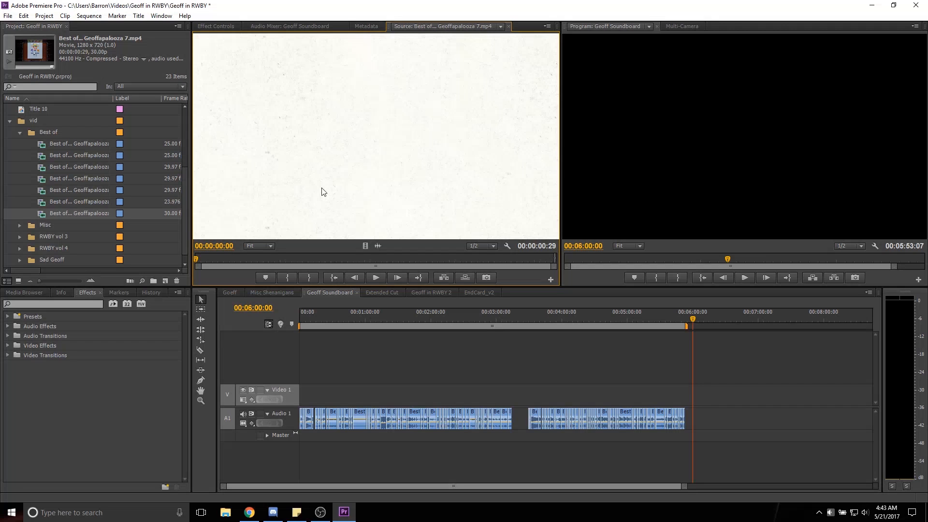
key("space")
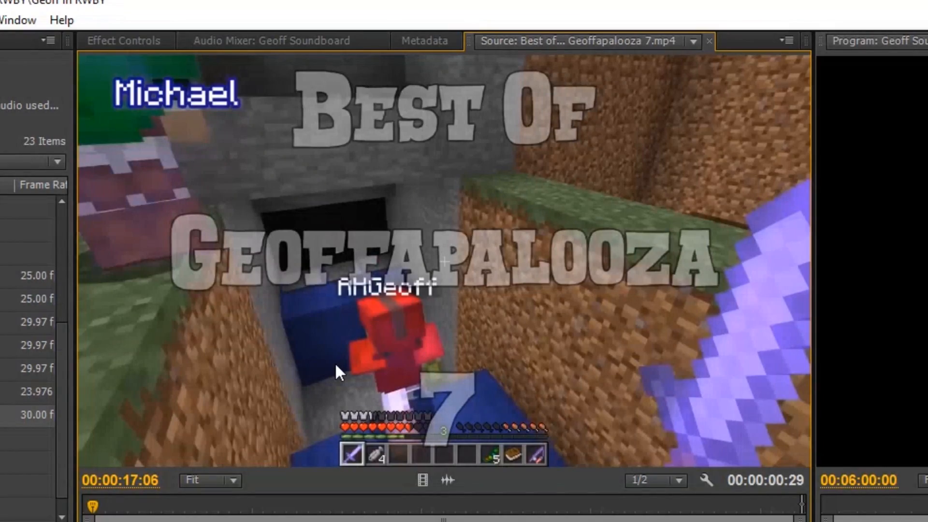
key("shift+Left")
key("shift+Left")
key("shift+Left")
key("shift+Left")
key("shift+Left")
key("shift+Left")
key("shift+Left")
key("shift+Left")
key("shift+Left")
key("shift+Left")
key("shift+Left")
key("shift+Left")
key("shift+Left")
key("shift+Left")
key("shift+Left")
key("shift+Left")
key("shift+Left")
key("shift+Left")
key("shift+Left")
key("shift+Left")
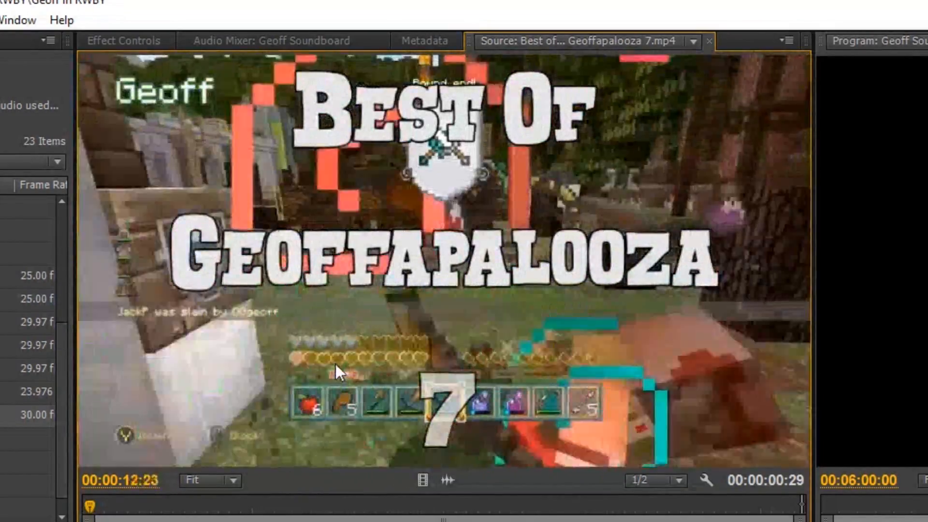
key("shift+Left")
key("shift+Left")
key("shift+Left")
key("shift+Left")
key("shift+Left")
key("shift+Left")
key("shift+Left")
key("shift+Left")
key("shift+Left")
key("space")
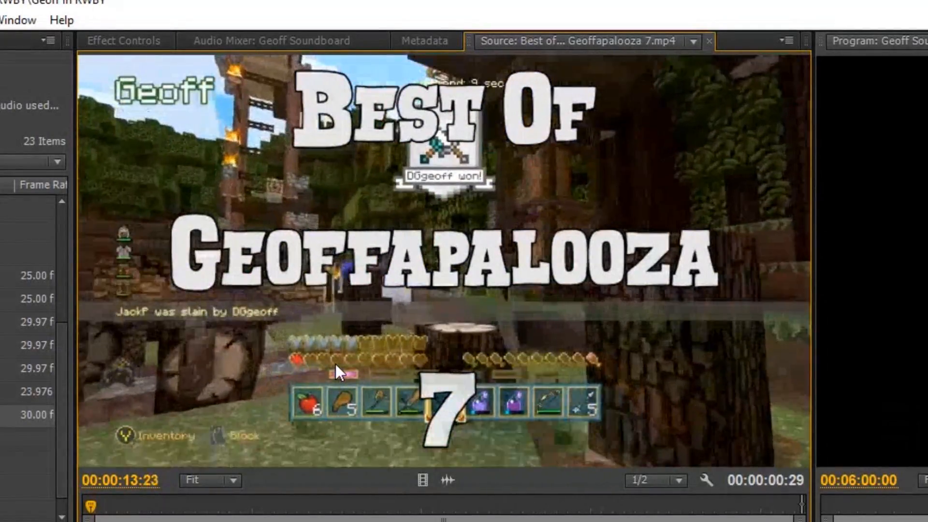
Mark the voice line's In point at about 00:00:13:23 and its Out point at 00:00:15:19.
key("space")
key("i")
key("space")
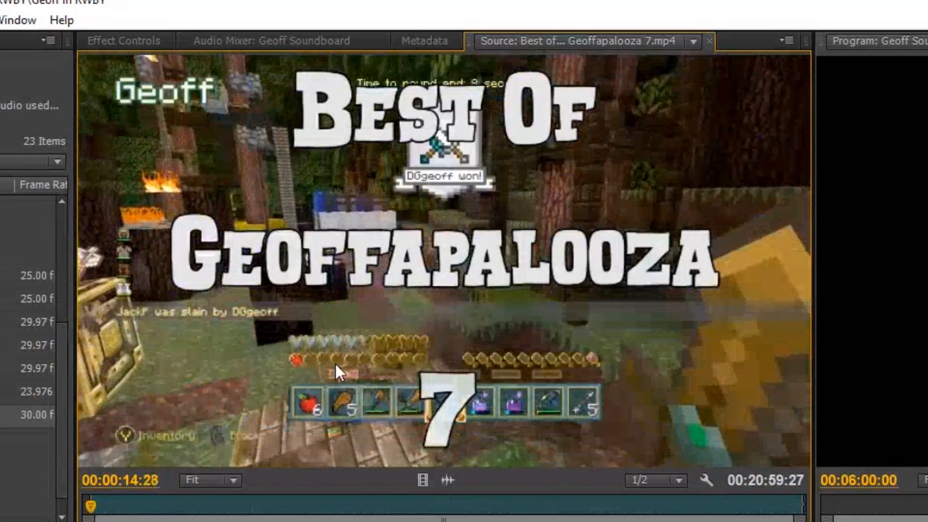
key("space")
key("o")
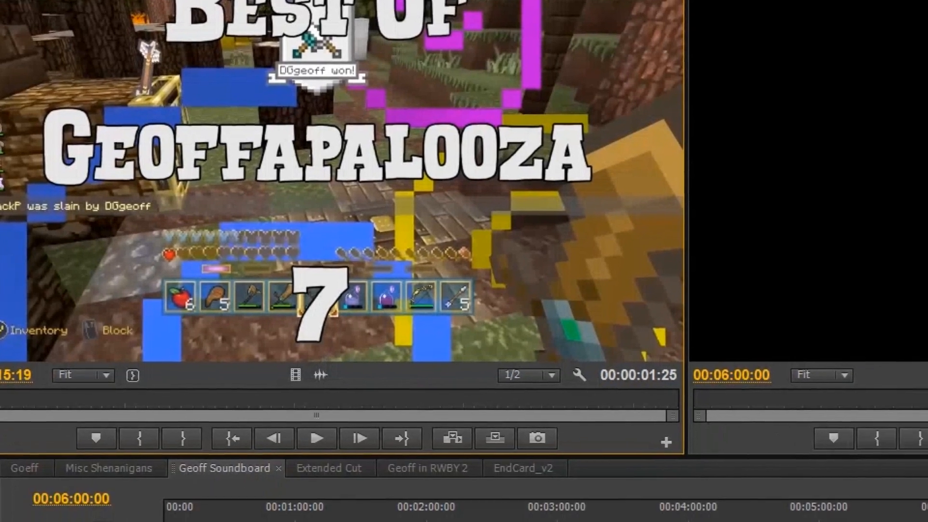
Place only the marked clip's audio on Audio 1 of Geoff Soundboard at about 00:06:13 and set the playhead to 00:06:11:22.
left_click_drag(321, 375, 927, 521)
left_click_drag(504, 138, 510, 137)
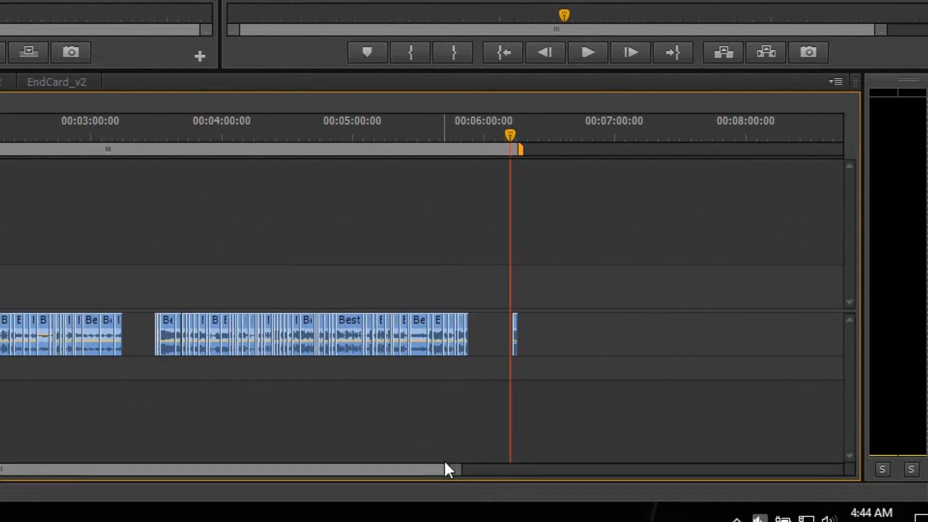
left_click_drag(445, 472, 186, 481)
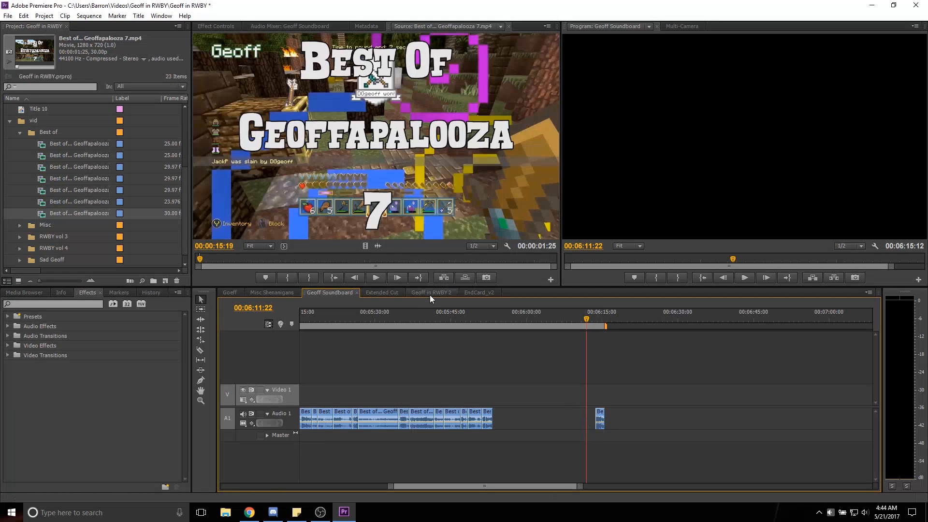
Switch to the Geoff in RWBY 2 sequence and place only the marked clip's audio on Audio 2 at about 00:08:02.
left_click(430, 293)
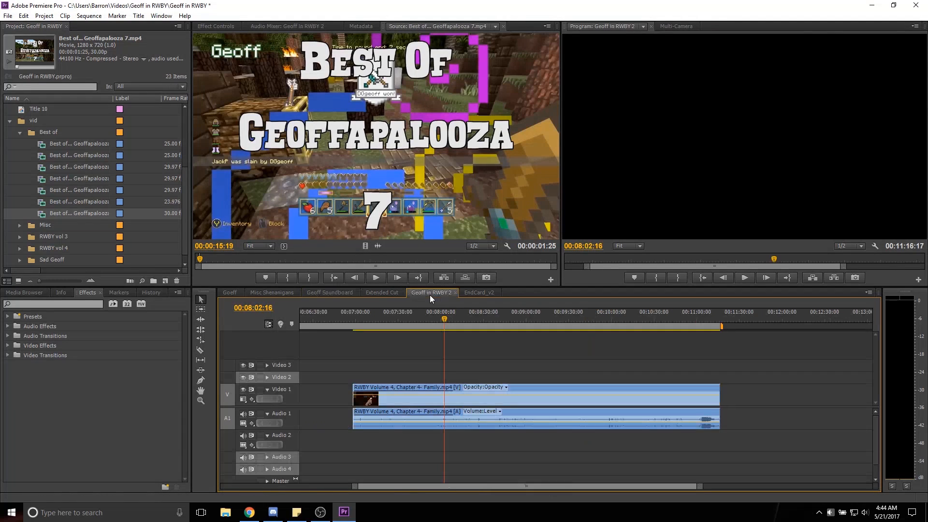
left_click_drag(376, 246, 448, 434)
Play the tavern scene from about 00:09:48 to 00:09:49:17 and move the Audio 2 voice clip to start there.
left_click_drag(448, 325, 593, 300)
key("space")
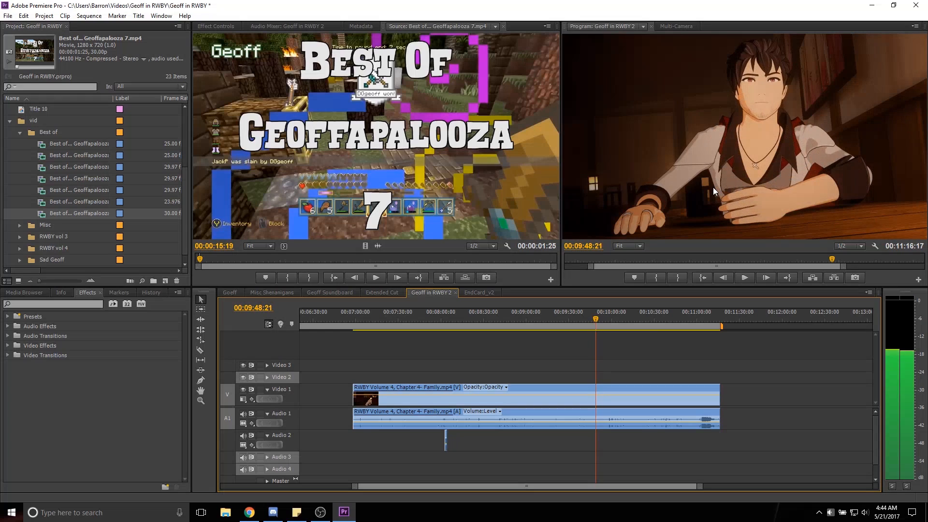
key("space")
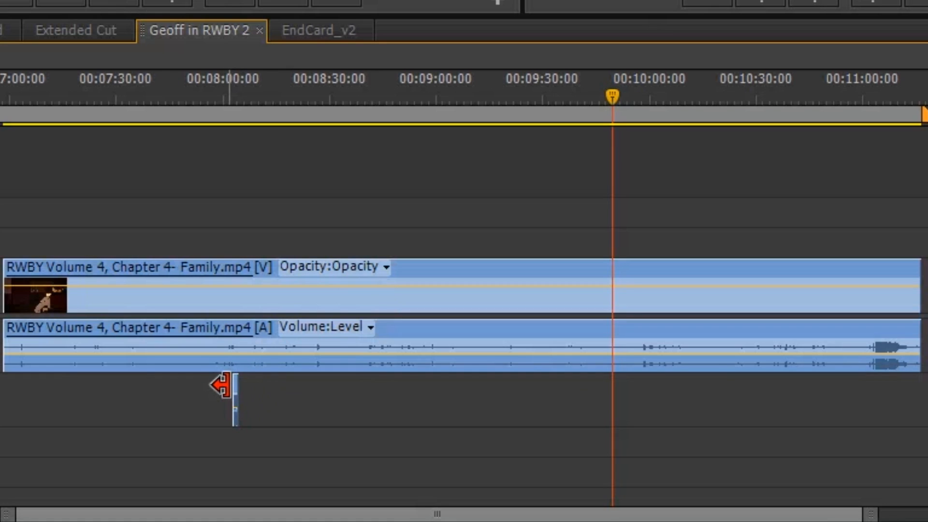
left_click_drag(445, 435, 555, 432)
Add Volume Level keyframes to the Chapter 4- Family clip at 00:09:49:17, 00:09:49:18, 00:09:51:23 and 00:09:52:00.
left_click_drag(508, 379, 631, 394)
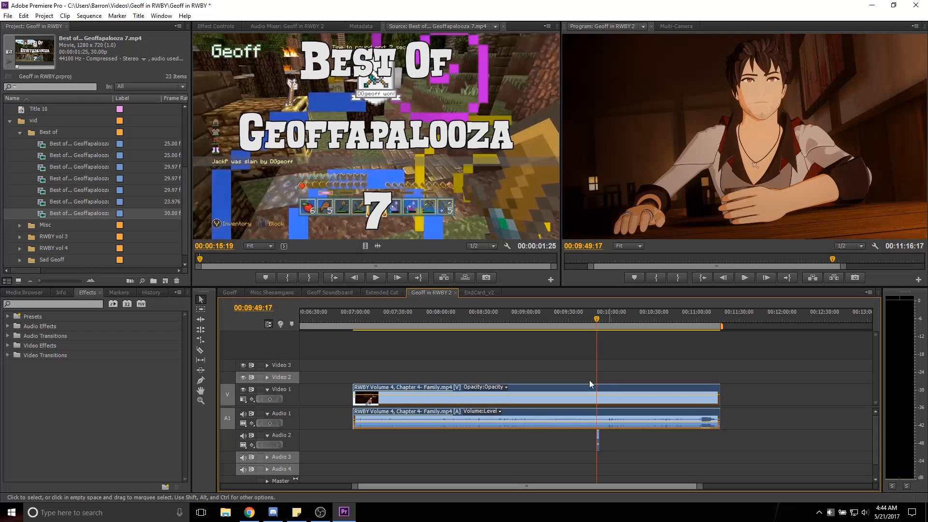
left_click(224, 24)
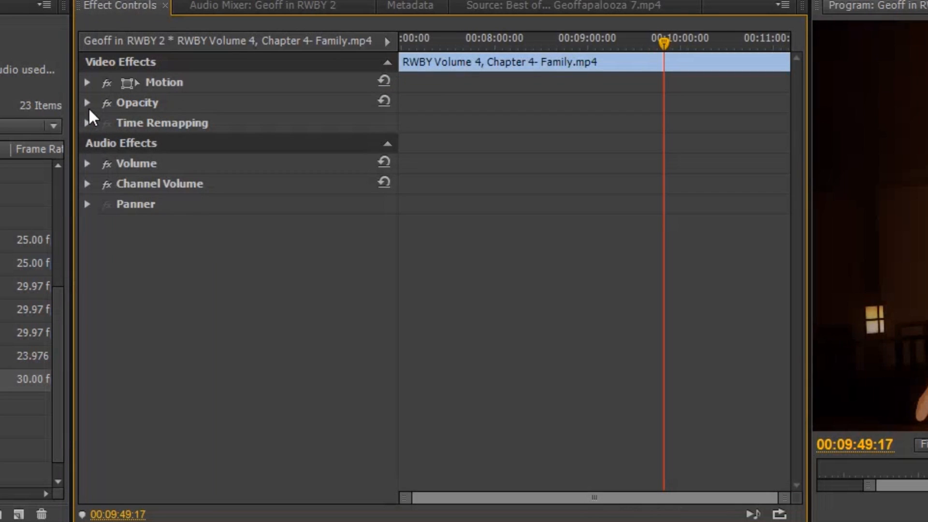
left_click(86, 164)
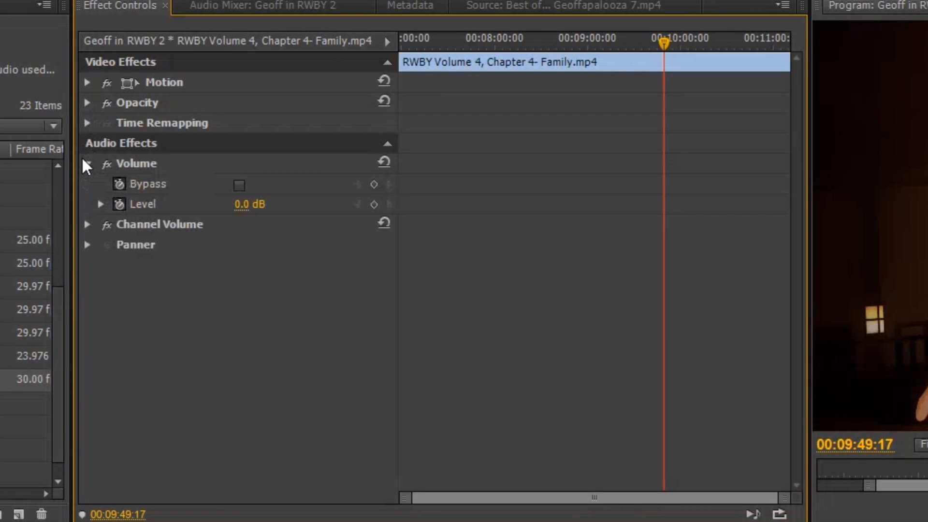
left_click(378, 203)
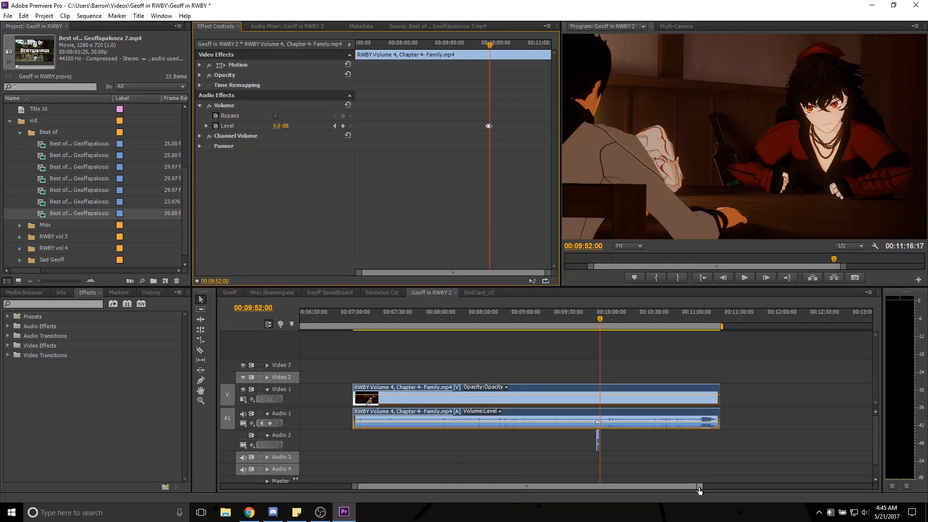
Set the Chapter 4- Family clip's Volume Level keyframes at 00:09:51:23 and 00:09:49:18 to -287.5 dB.
left_click_drag(699, 489, 532, 489)
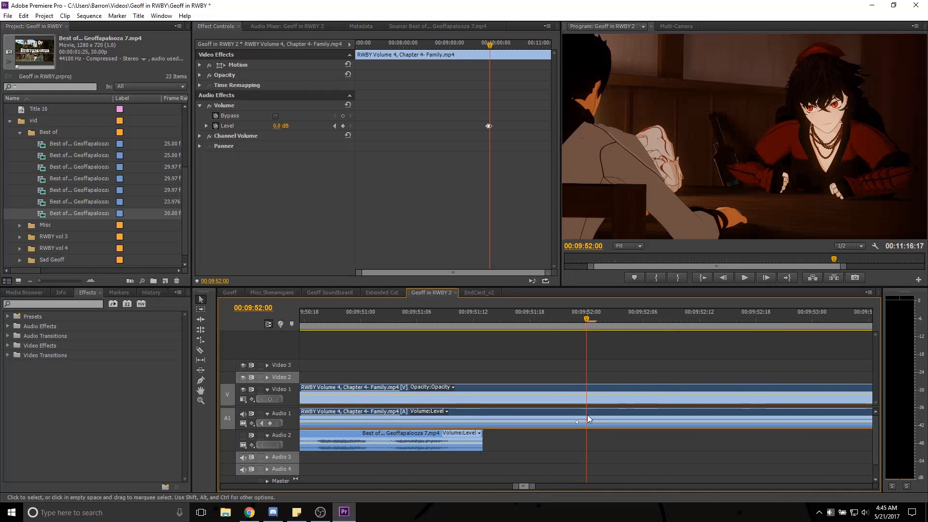
left_click_drag(525, 488, 524, 487)
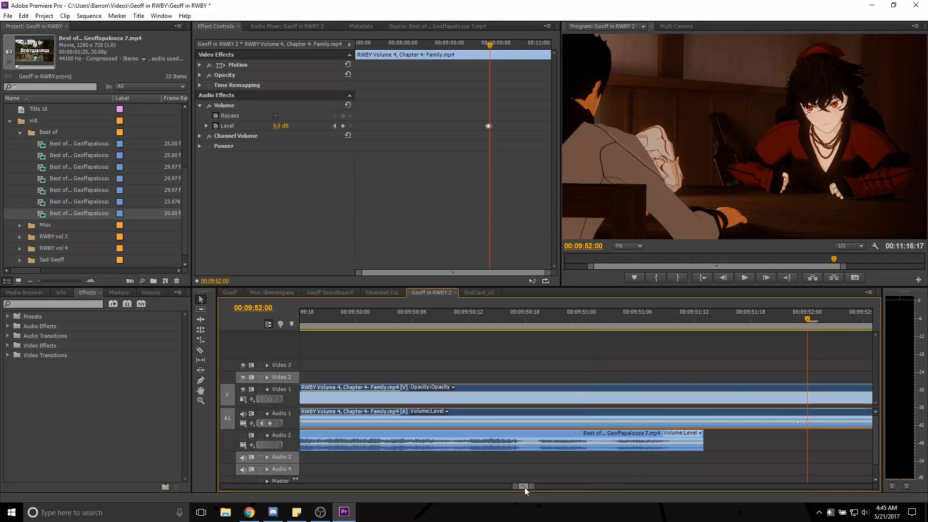
scroll(567, 341, "up", 3)
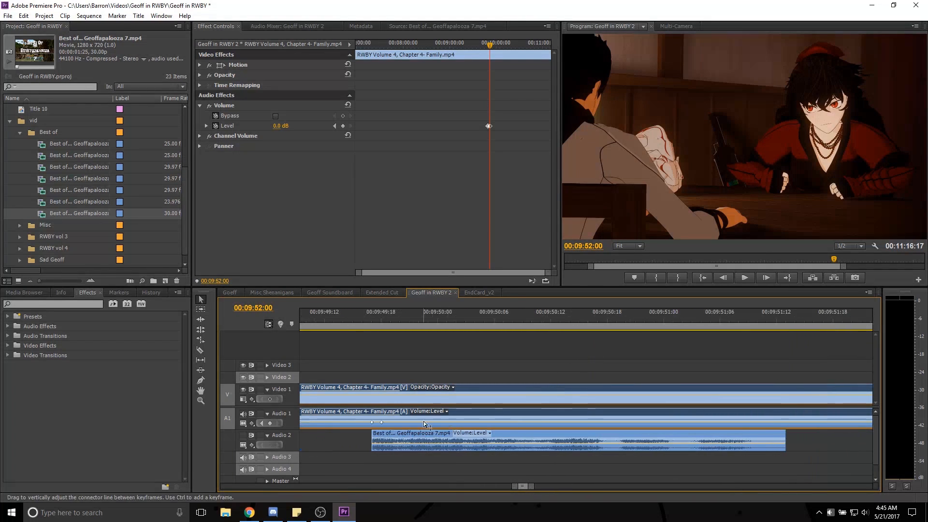
left_click(333, 126)
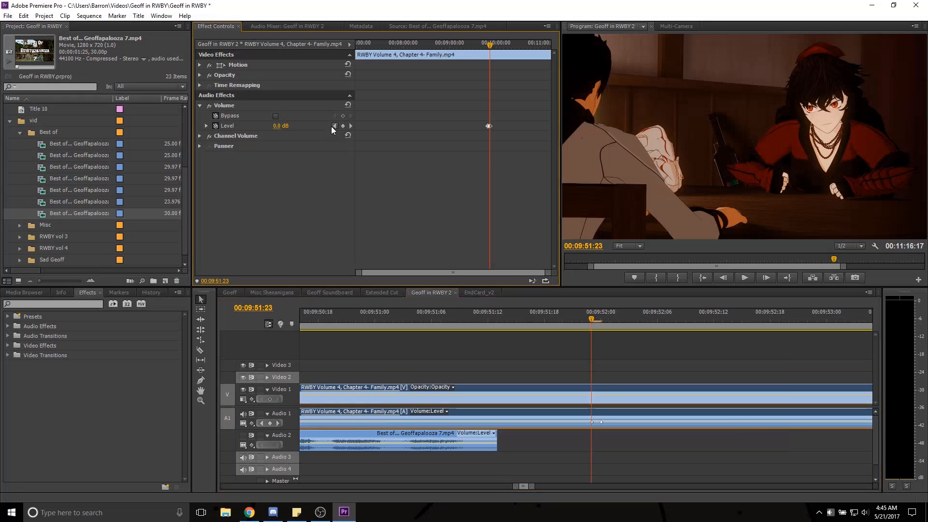
left_click_drag(283, 126, 203, 126)
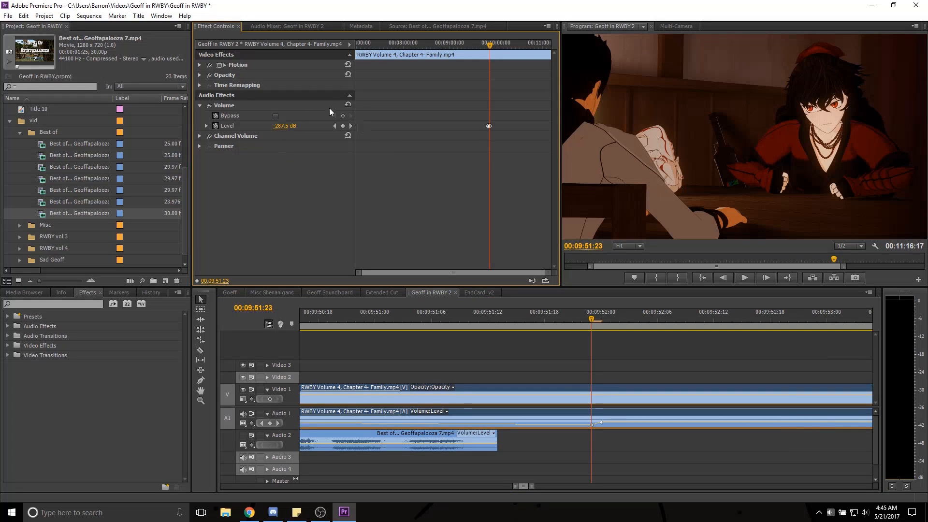
left_click(334, 126)
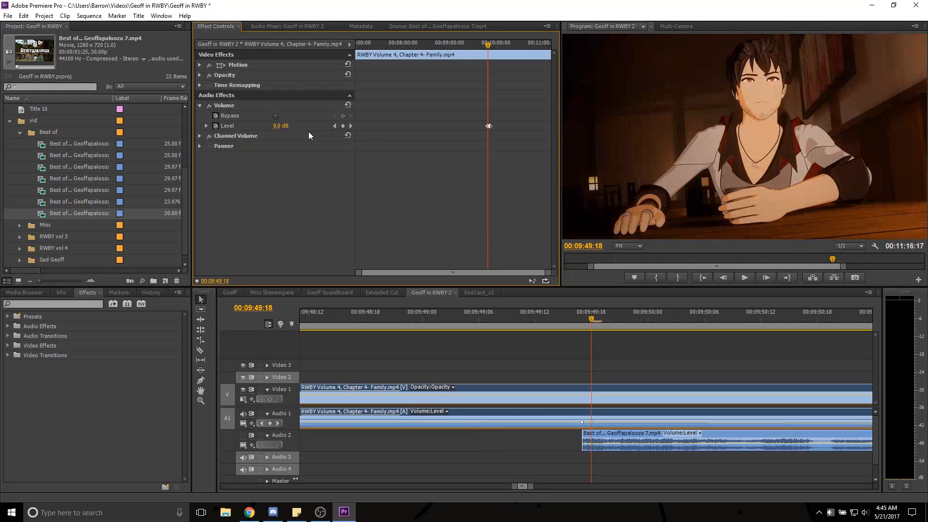
left_click_drag(283, 126, 203, 125)
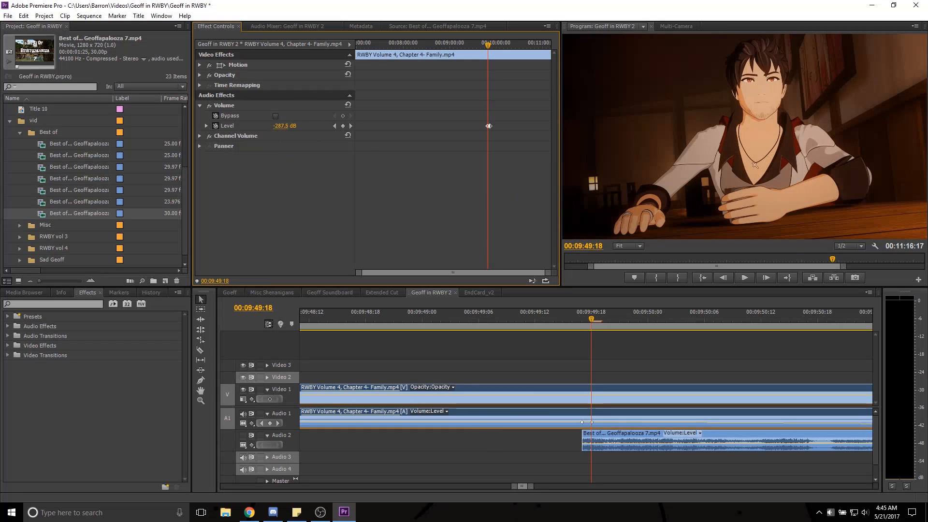
Play the sequence from about 00:09:41 to about 00:09:52 to check the dubbed voice line over the muted section.
left_click_drag(533, 483, 571, 486)
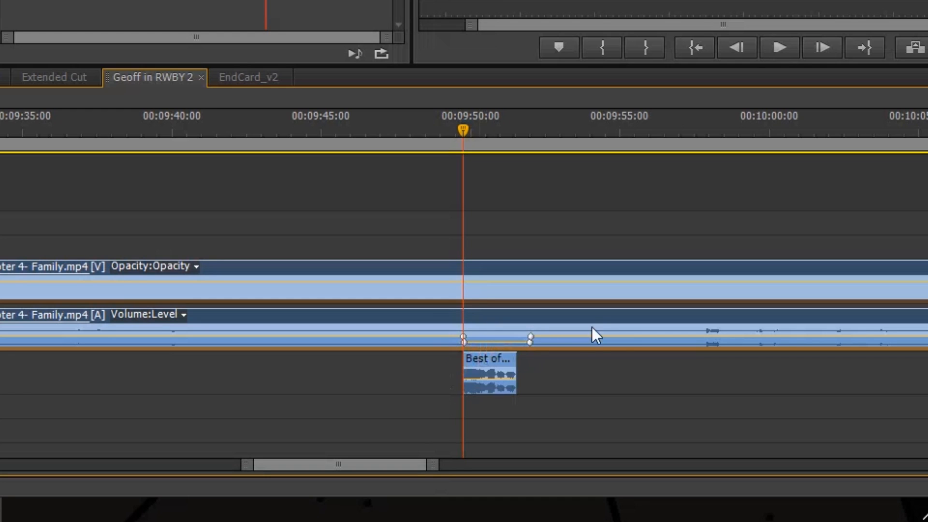
left_click_drag(457, 134, 216, 178)
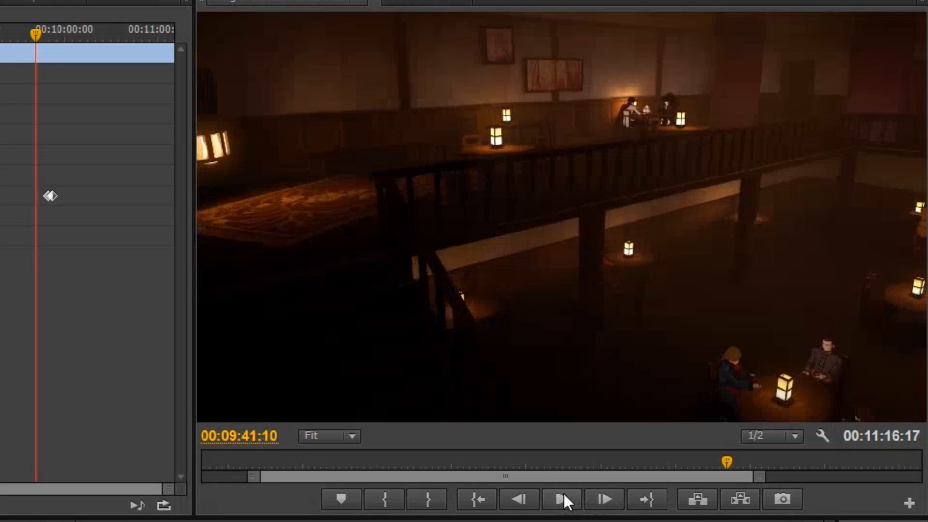
left_click(563, 494)
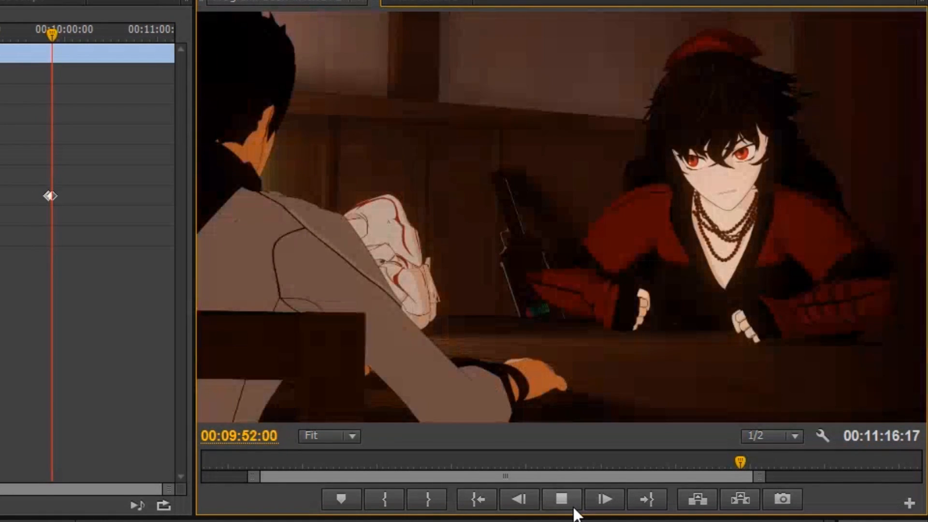
left_click(573, 506)
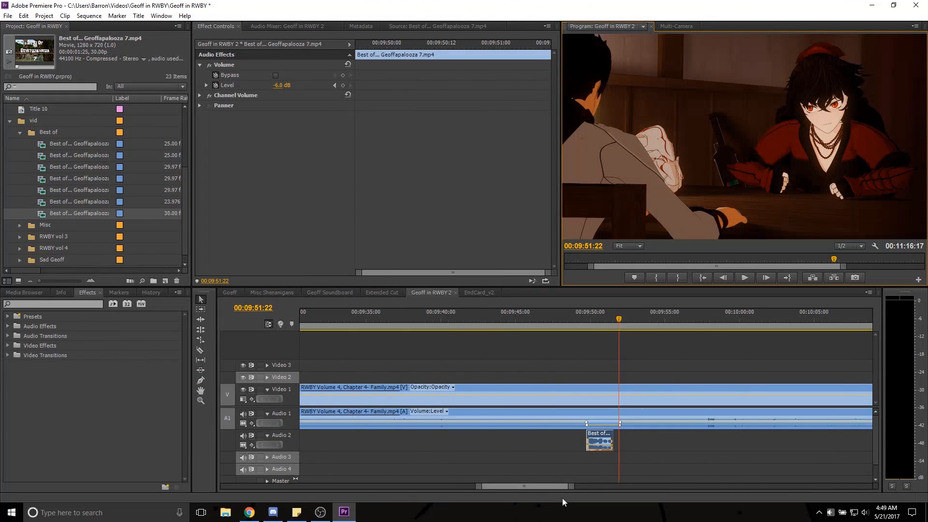
left_click_drag(571, 486, 732, 487)
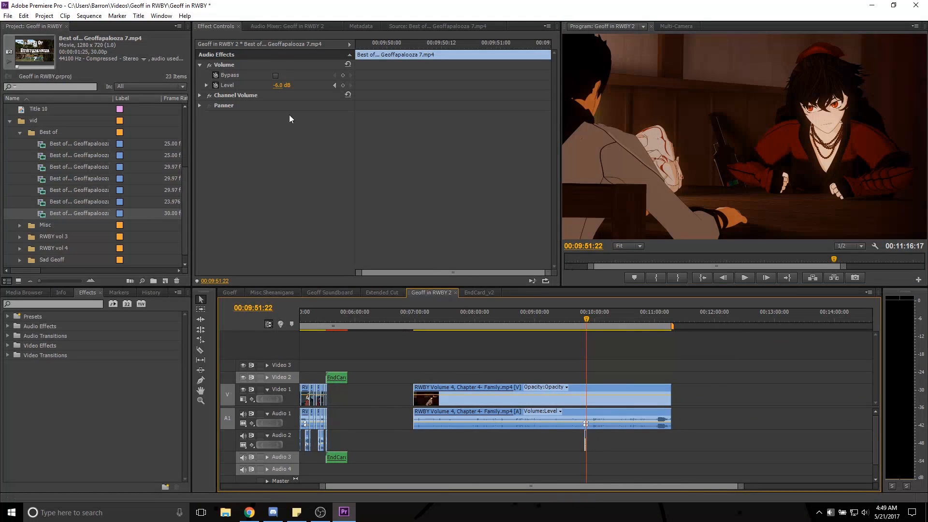
Scrub the Best of... Geoffapalooza 7 source clip to 00:05:04:21 and open the Geoff Soundboard sequence to view its voice clips.
left_click(471, 25)
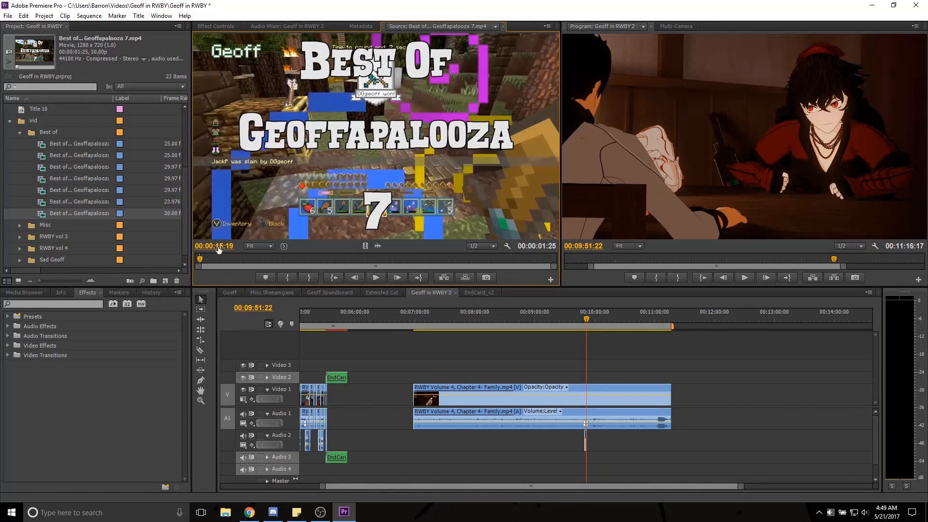
left_click_drag(205, 262, 285, 246)
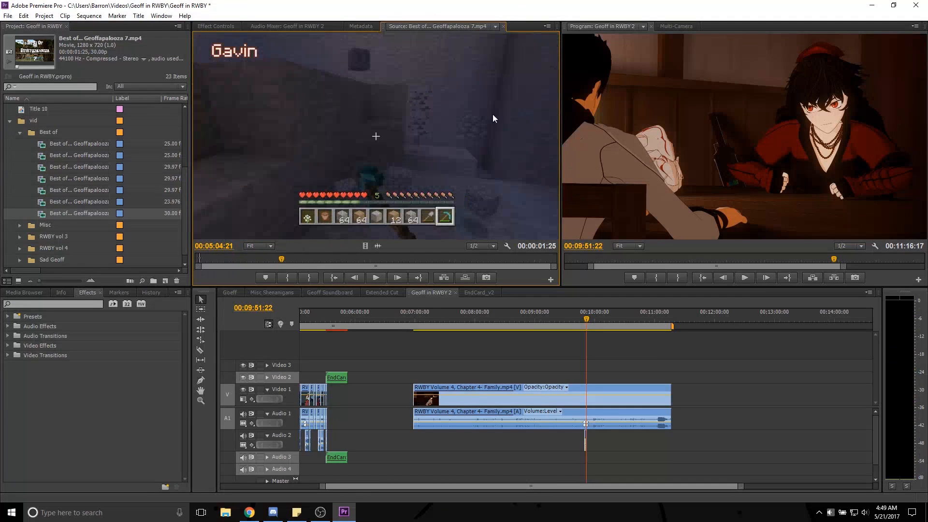
left_click(343, 290)
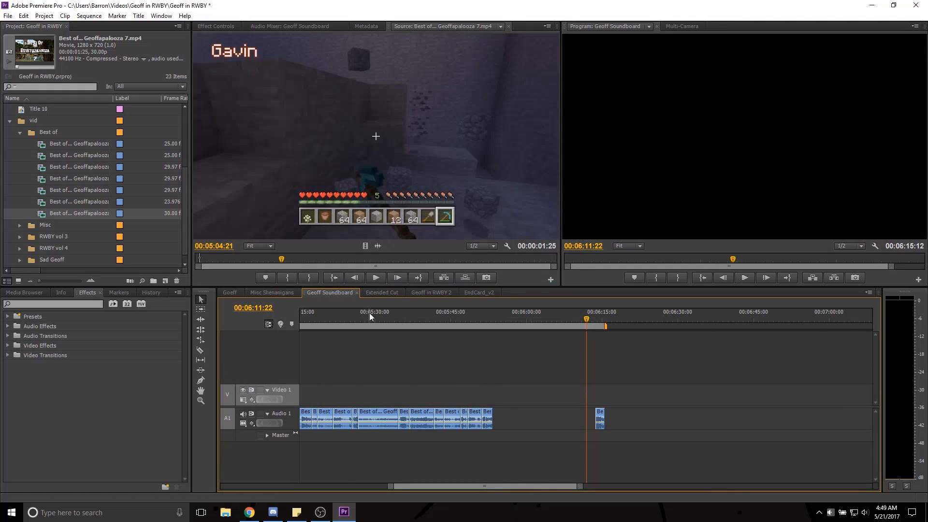
left_click_drag(483, 489, 440, 486)
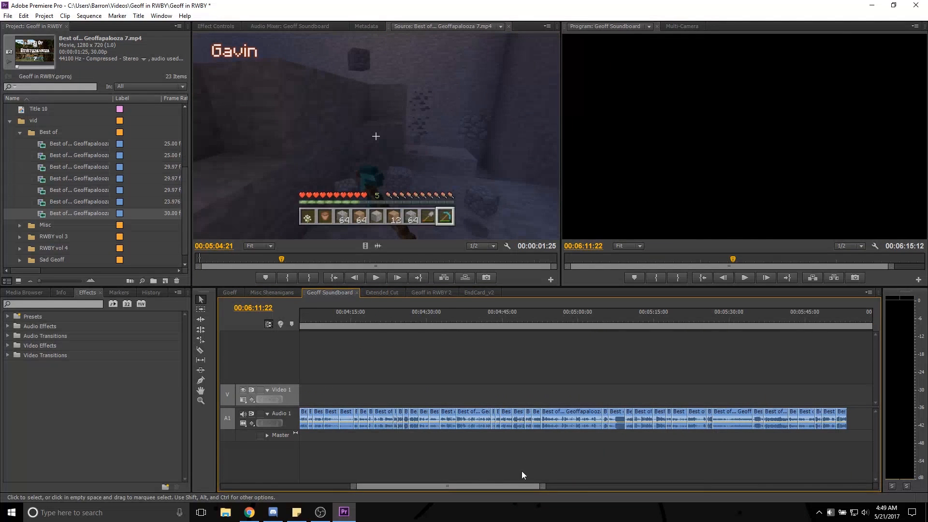
left_click_drag(544, 486, 609, 487)
left_click_drag(541, 486, 508, 487)
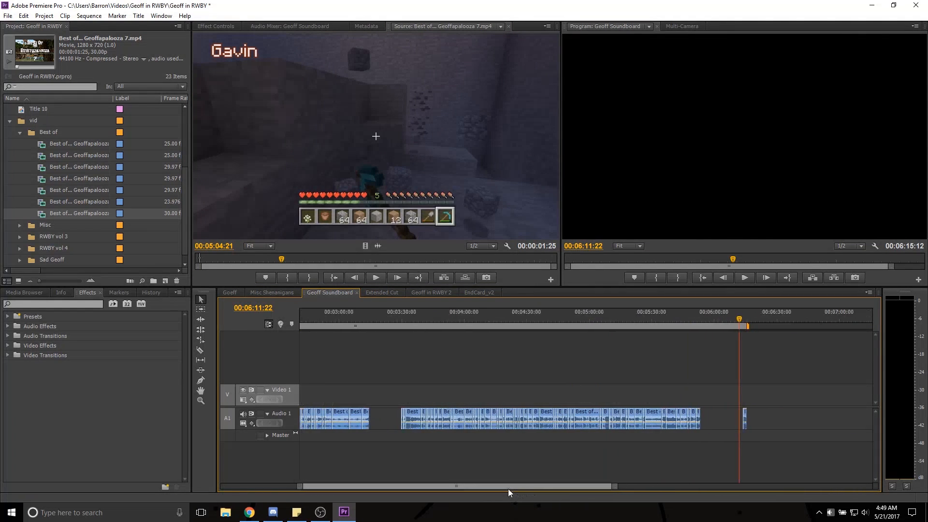
left_click_drag(394, 392, 481, 428)
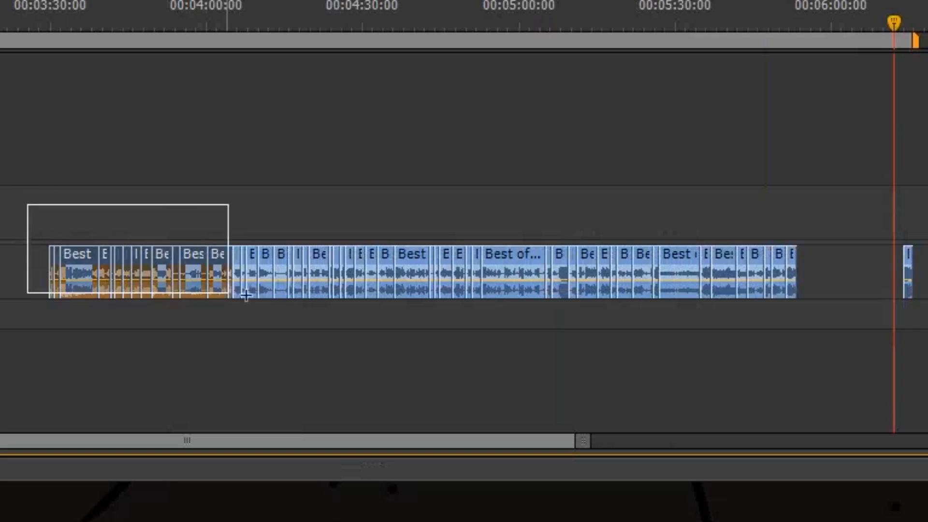
left_click_drag(246, 294, 843, 349)
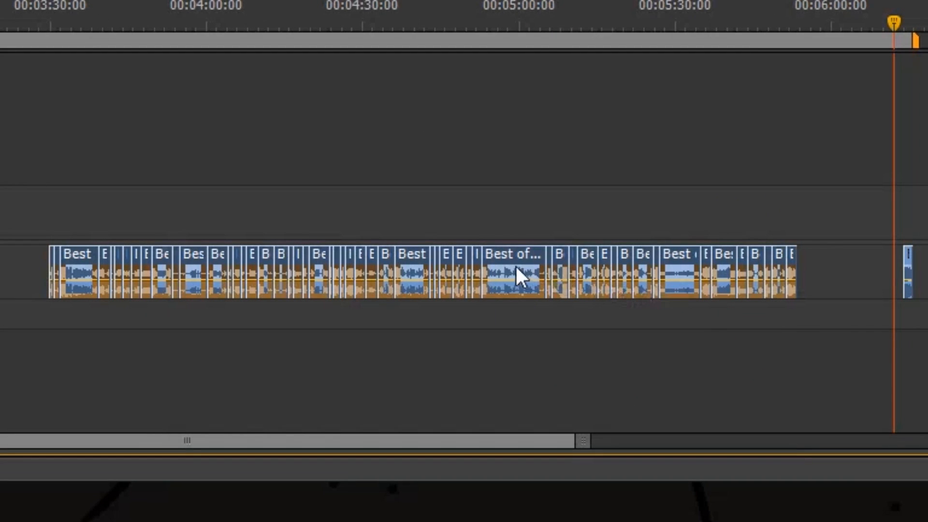
left_click_drag(66, 25, 160, 68)
left_click(179, 152)
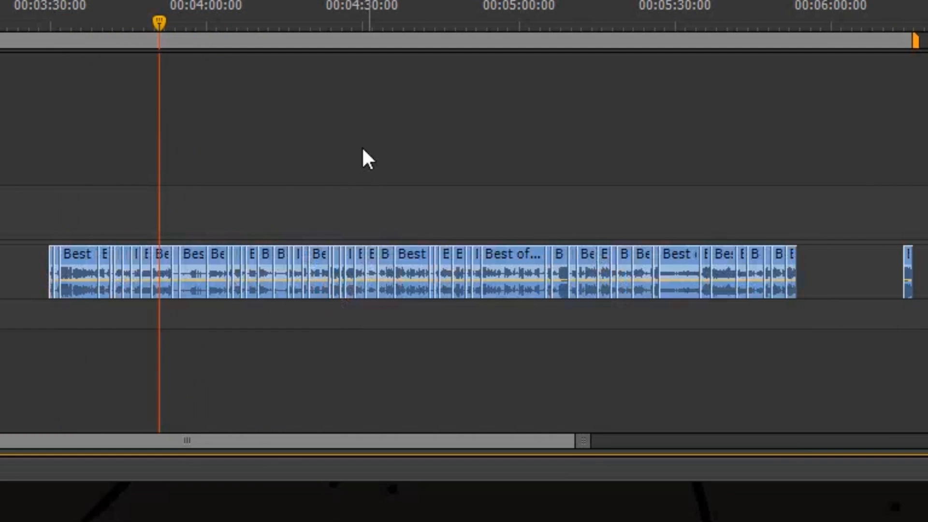
Delete the isolated voice clip after 00:06:11:22 at the end of the Geoff Soundboard sequence.
left_click_drag(881, 197, 926, 302)
key("Delete")
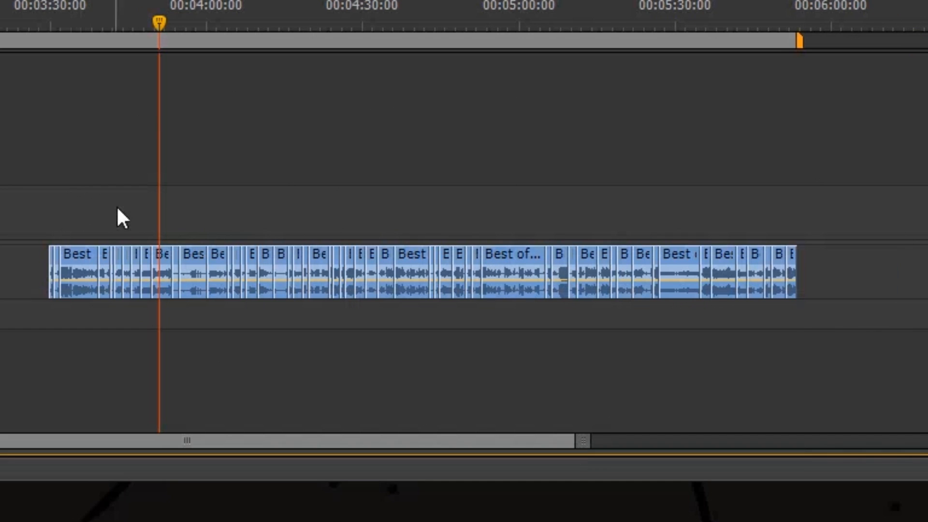
Copy the soundboard's last block of voice clips, from about 00:03:30 onward, and paste it into Geoff in RWBY 2 at 00:09:51:22.
left_click_drag(36, 208, 901, 325)
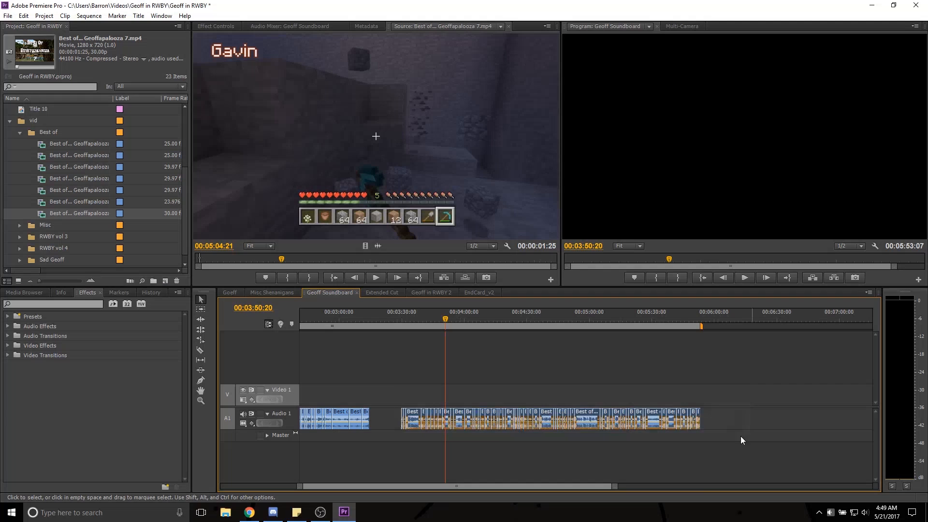
right_click(572, 416)
left_click(592, 129)
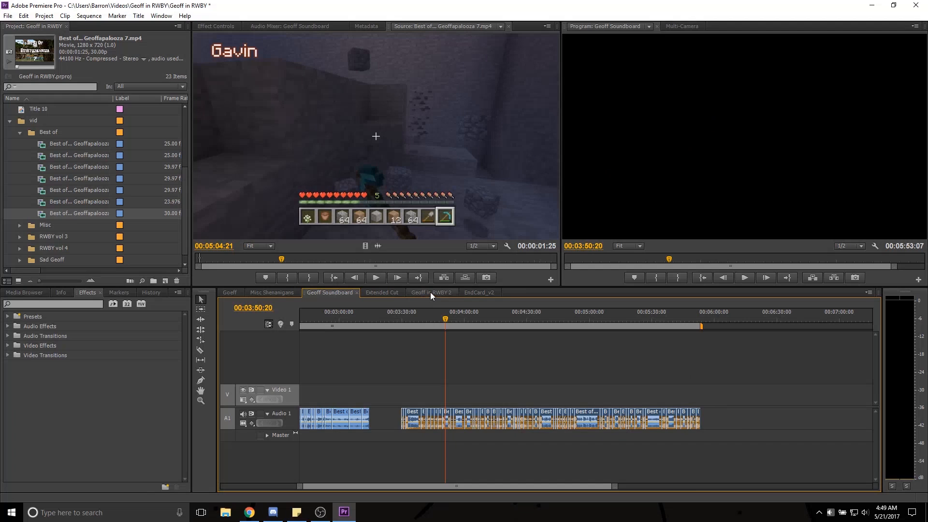
left_click(431, 292)
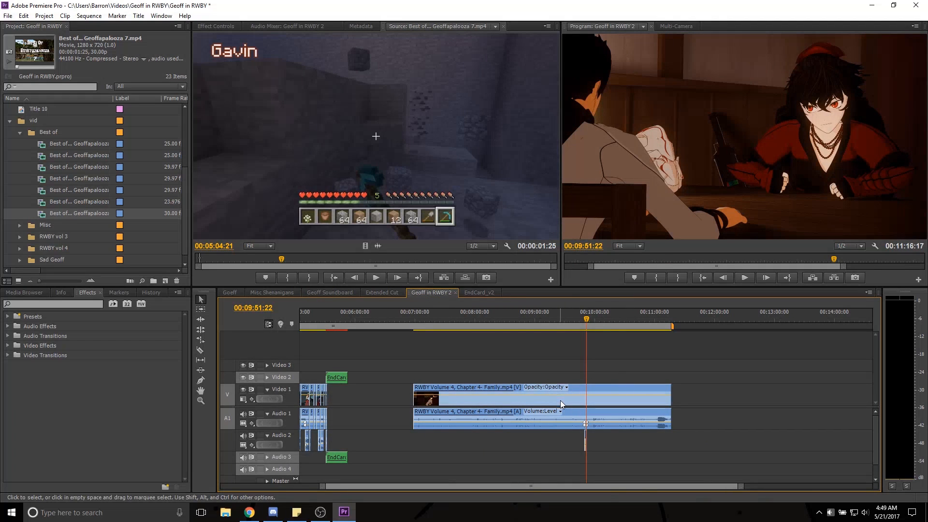
key("ctrl+v")
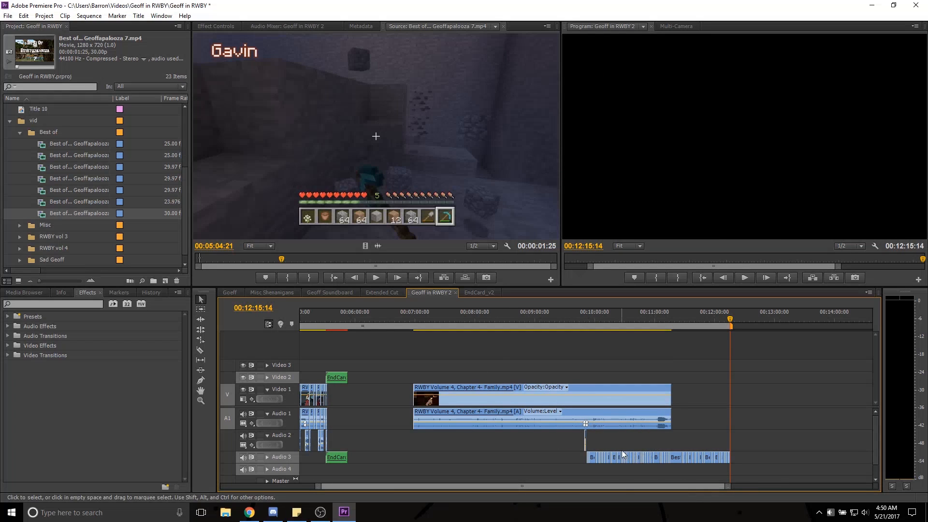
Move the playhead to 00:08:27:00 and select the RWBY Volume 4, Chapter 4- Family clip in the RWBY vol 4 bin.
left_click(485, 321)
mouse_move(496, 324)
left_mouse_down()
mouse_move(574, 323)
mouse_move(502, 323)
left_mouse_up()
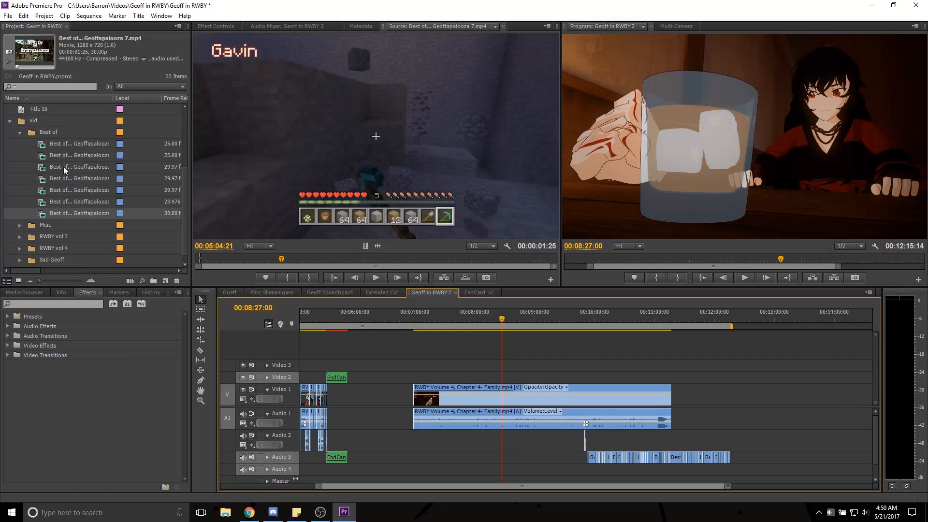
left_click(20, 248)
scroll(29, 239, "down", 4)
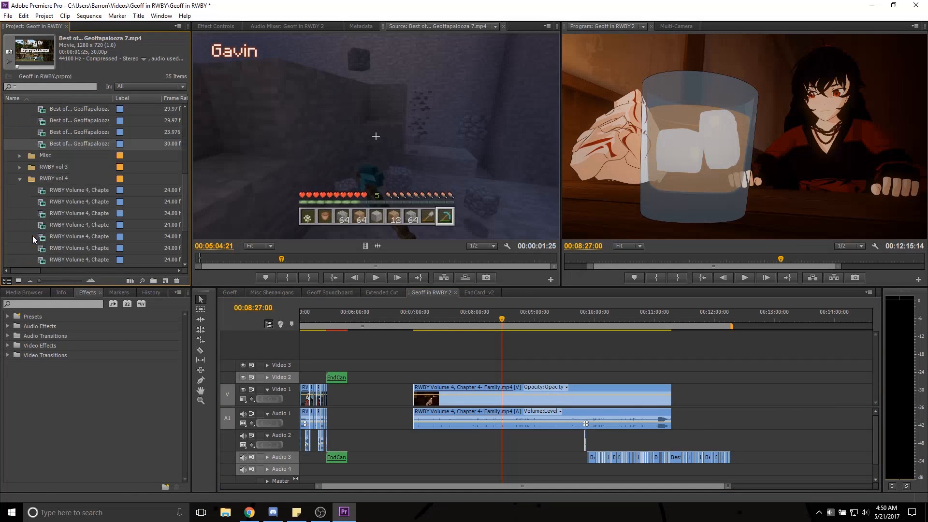
left_click(79, 158)
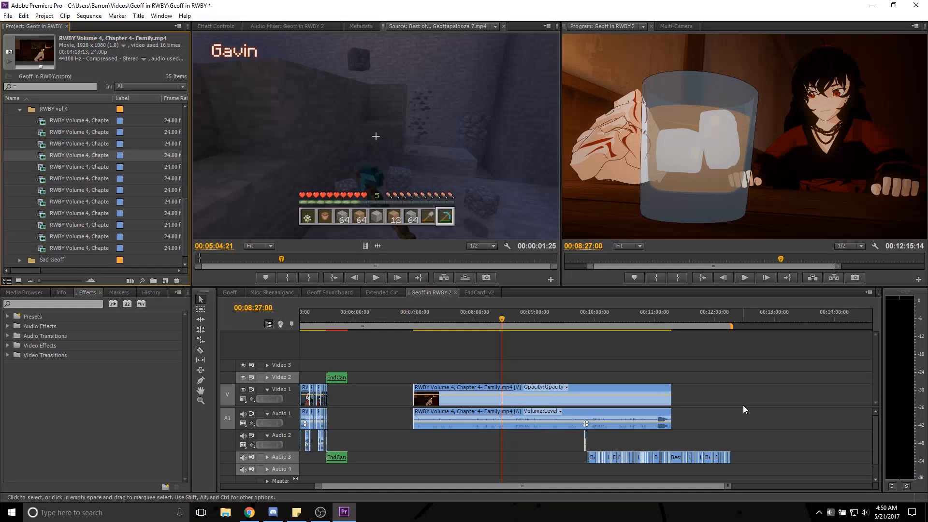
Scrub the tavern scene around 00:08:33:07 and play it from 00:10:09:02 to 00:10:15:12 with the pasted voice clips.
left_click(592, 314)
left_click_drag(592, 317, 506, 332)
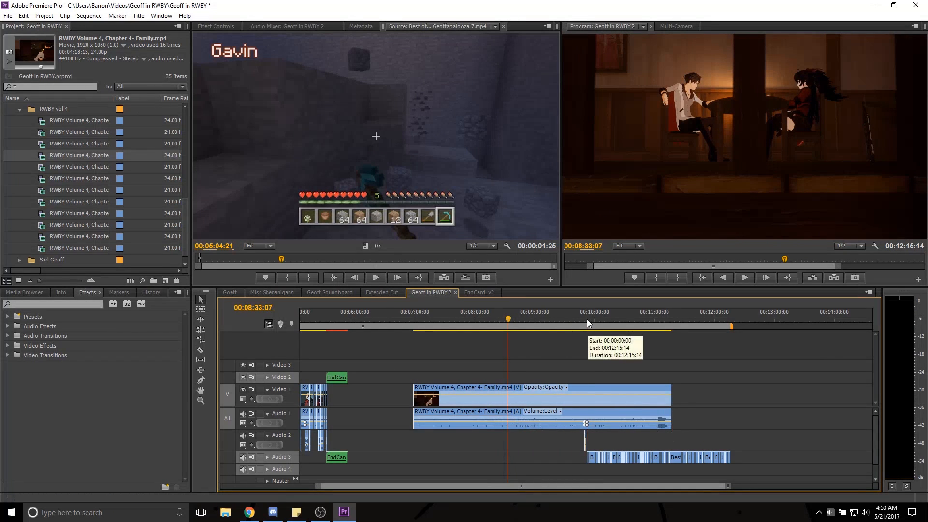
left_click(603, 318)
left_click_drag(604, 318, 605, 318)
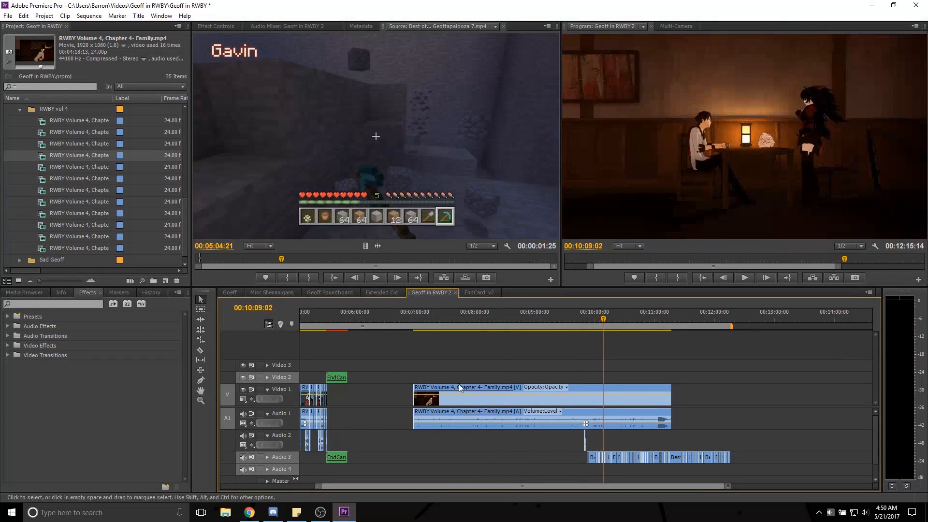
left_click(745, 278)
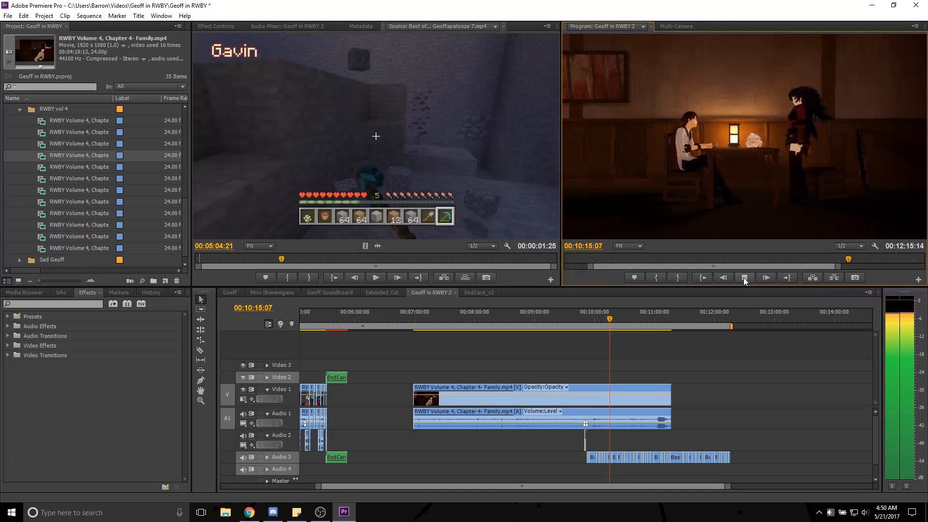
left_click(745, 278)
Expand the Audio 3 track to show the voice clips' waveforms and move the playhead to 00:10:13:23.
left_click_drag(723, 486, 568, 498)
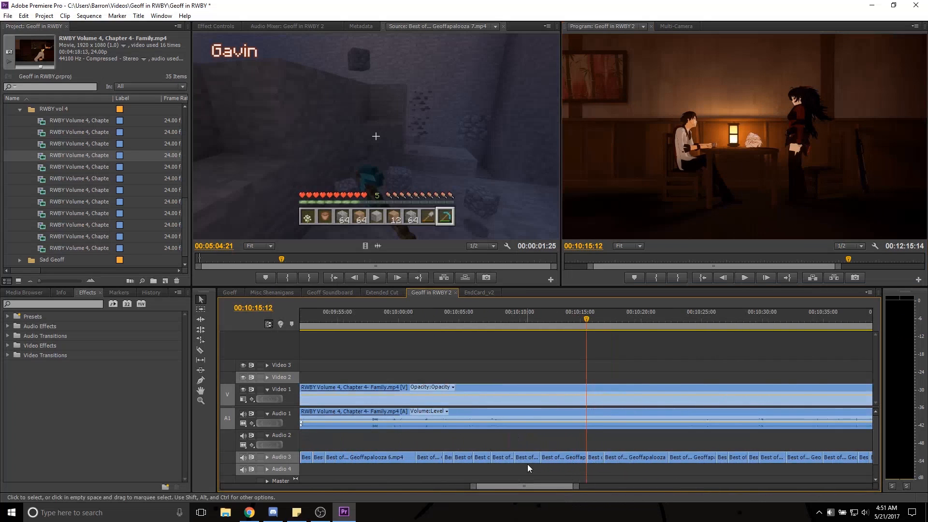
left_click(267, 457)
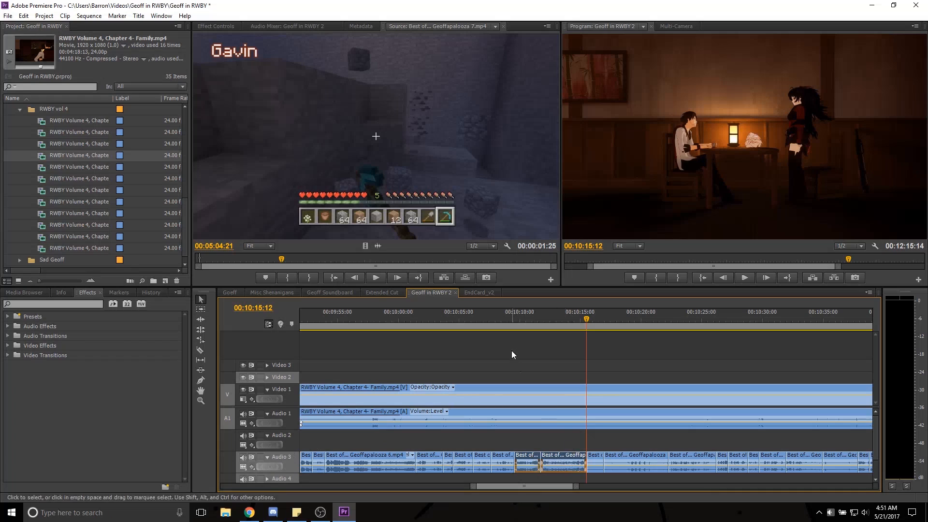
left_click_drag(524, 314, 568, 363)
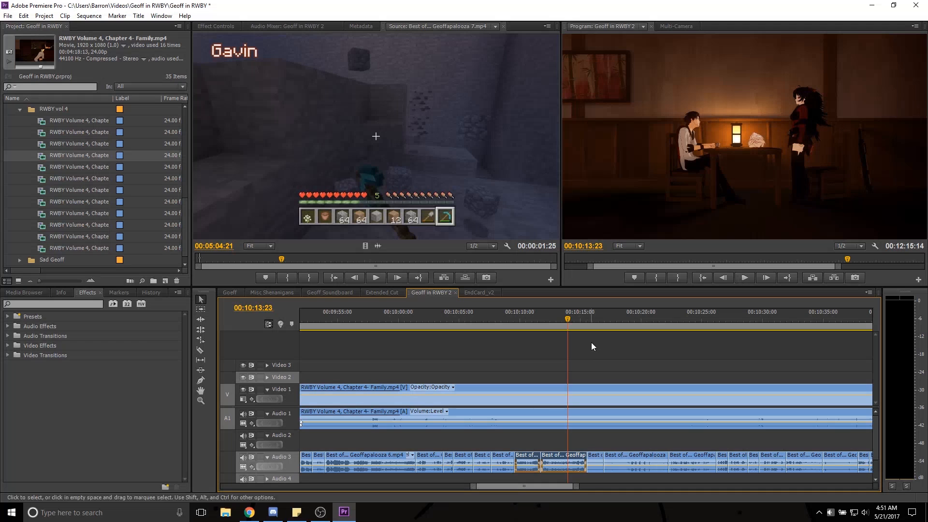
Play the finished part of the sequence from about 00:01:51 to 00:01:57:20.
left_click_drag(576, 490, 356, 486)
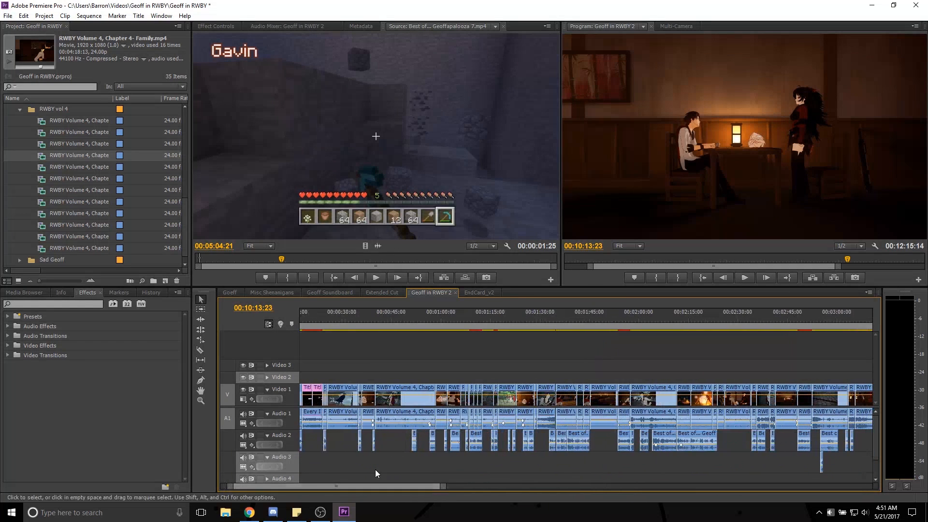
left_click_drag(456, 318, 609, 317)
left_click(745, 278)
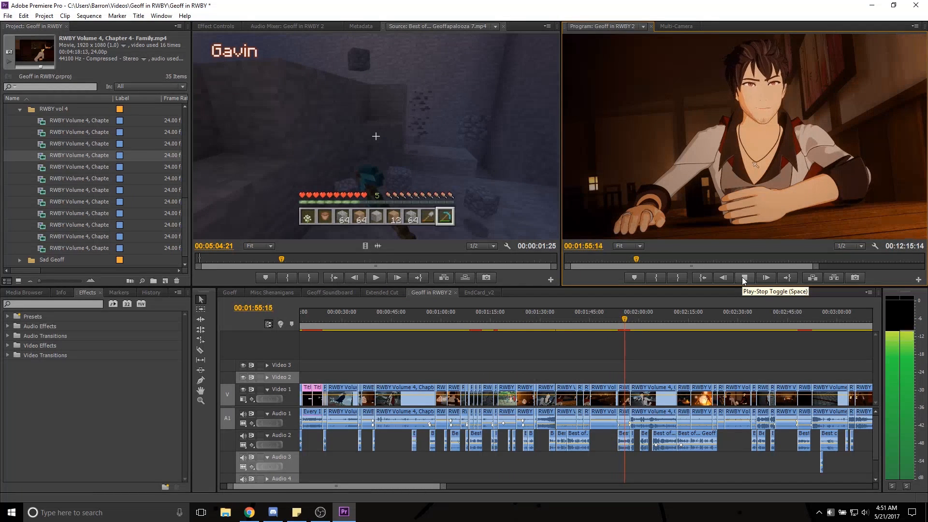
left_click(743, 278)
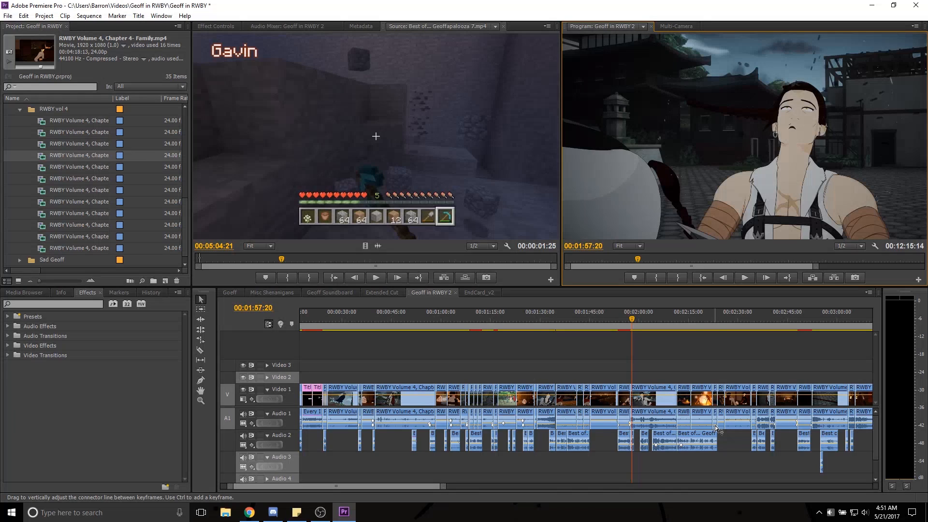
Play the campfire and tavern scenes from 00:02:25:22 to 00:02:35:19 to review the dubbed dialogue.
left_click_drag(410, 483, 422, 483)
left_click(624, 316)
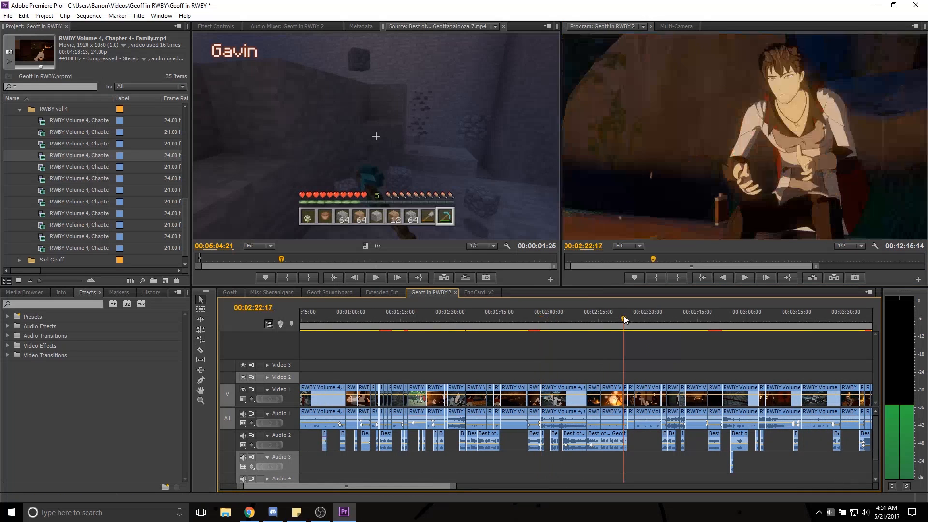
left_click_drag(625, 315, 634, 316)
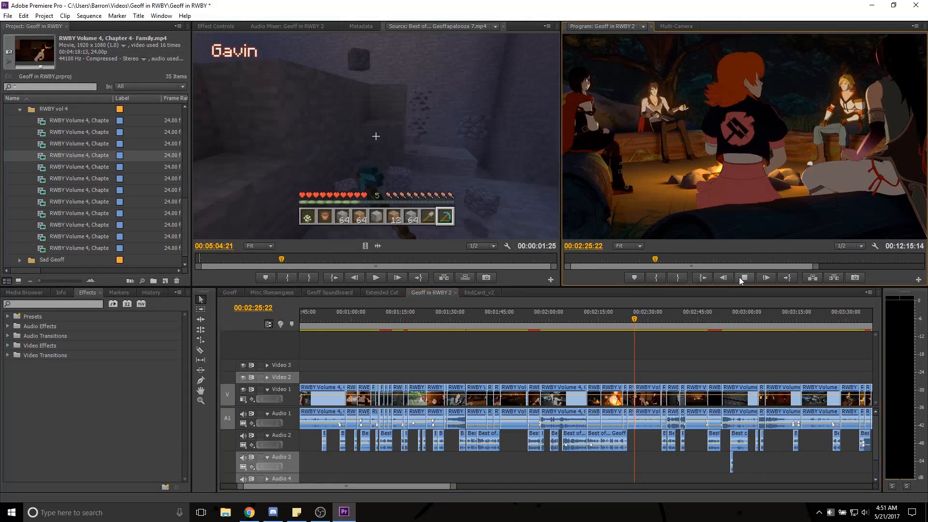
left_click(740, 278)
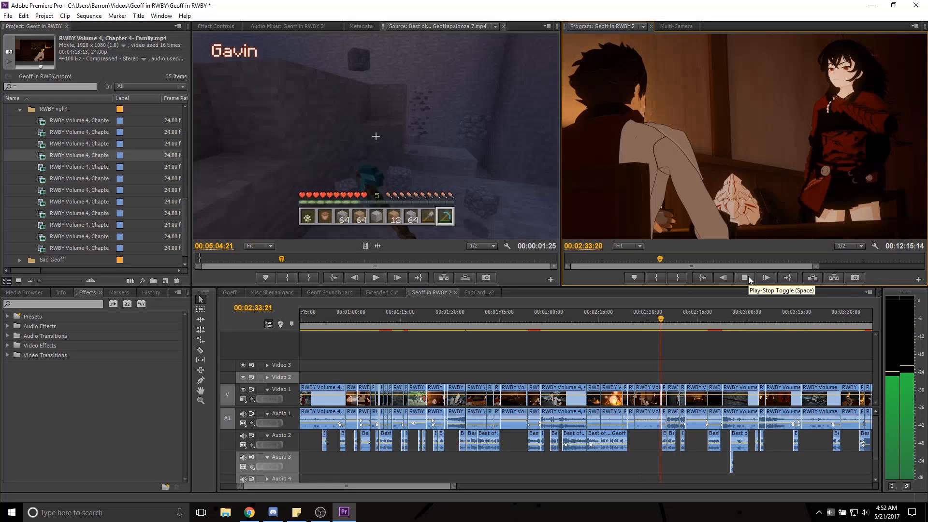
left_click(749, 277)
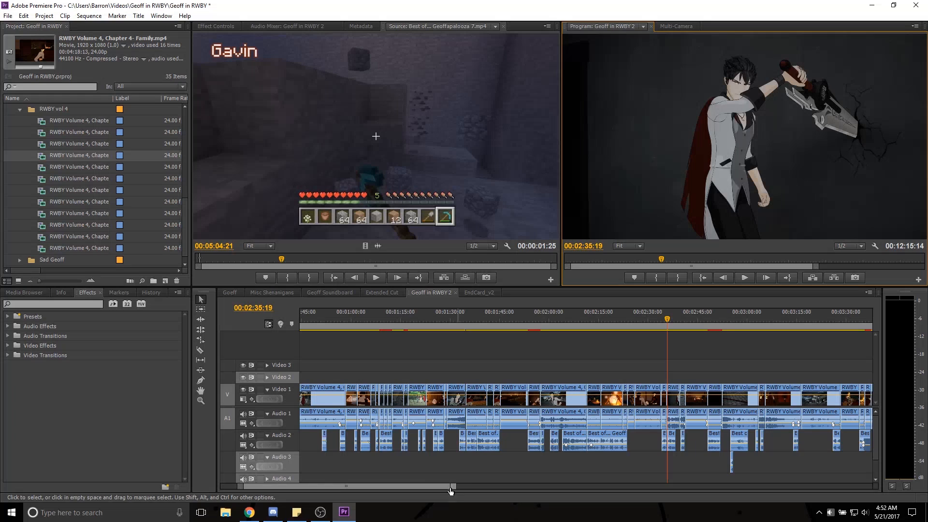
Move the playhead from the tavern scenes back to the courtyard fight at 00:01:08:07 in the finished sequence.
left_click_drag(455, 487, 704, 457)
left_click(705, 475)
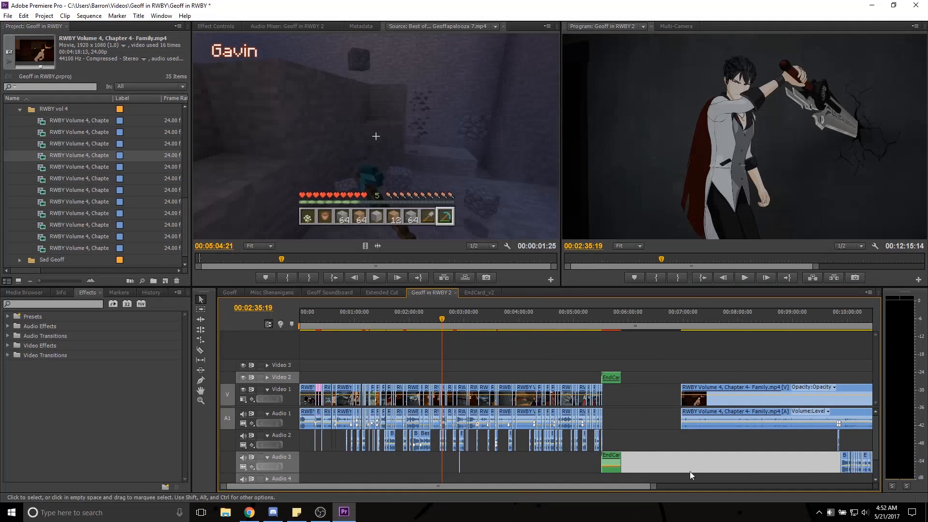
left_click(649, 357)
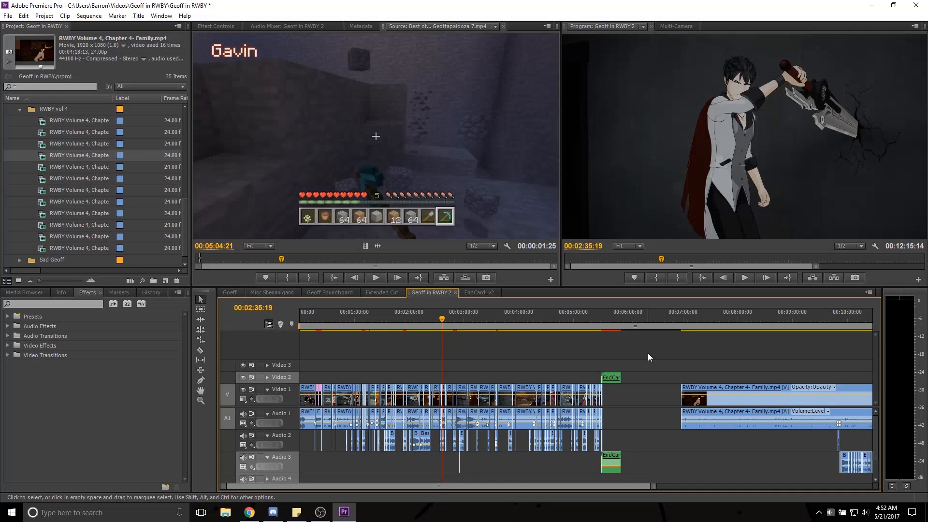
left_click_drag(370, 323, 362, 323)
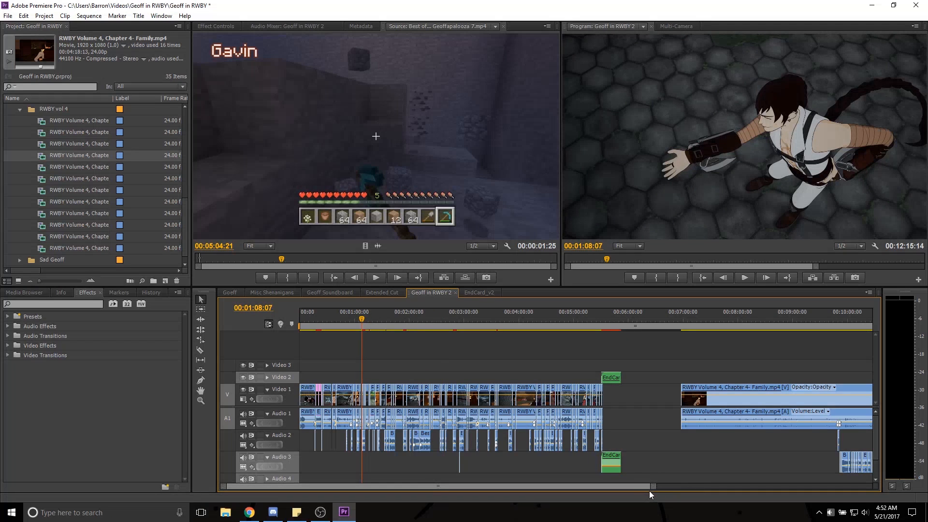
left_click_drag(652, 486, 545, 477)
key("=")
key("=")
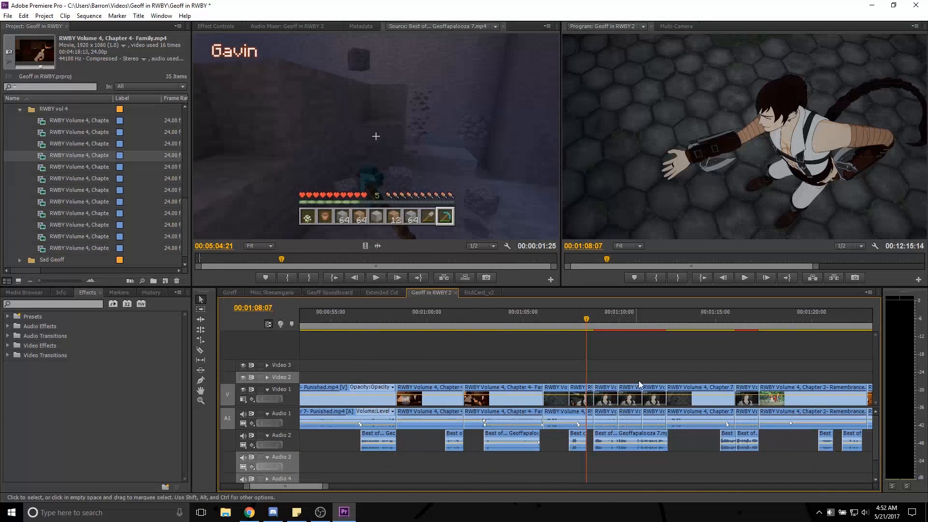
Play the courtyard fight scene from 00:01:07:06 to 00:01:17:16 to review the dubbed dialogue.
mouse_move(566, 311)
left_mouse_down()
mouse_move(553, 323)
mouse_move(574, 323)
mouse_move(567, 324)
left_mouse_up()
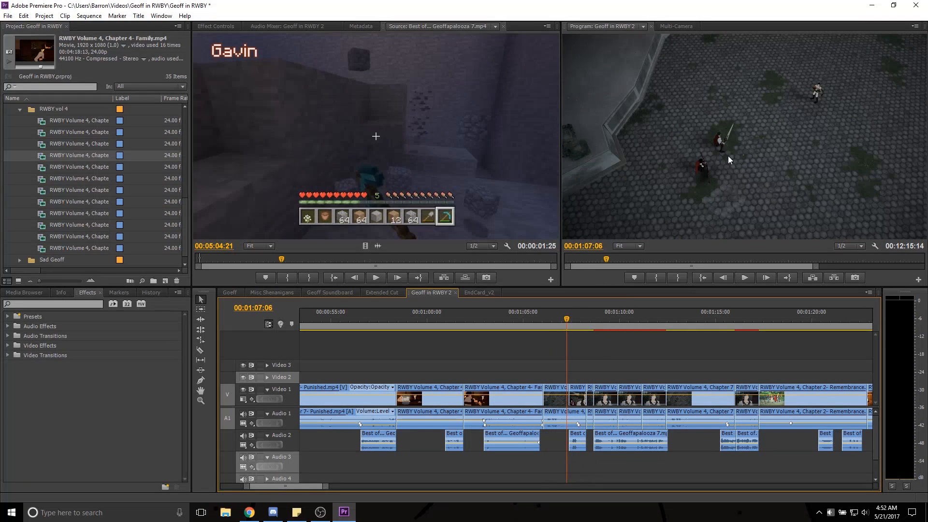
left_click(747, 274)
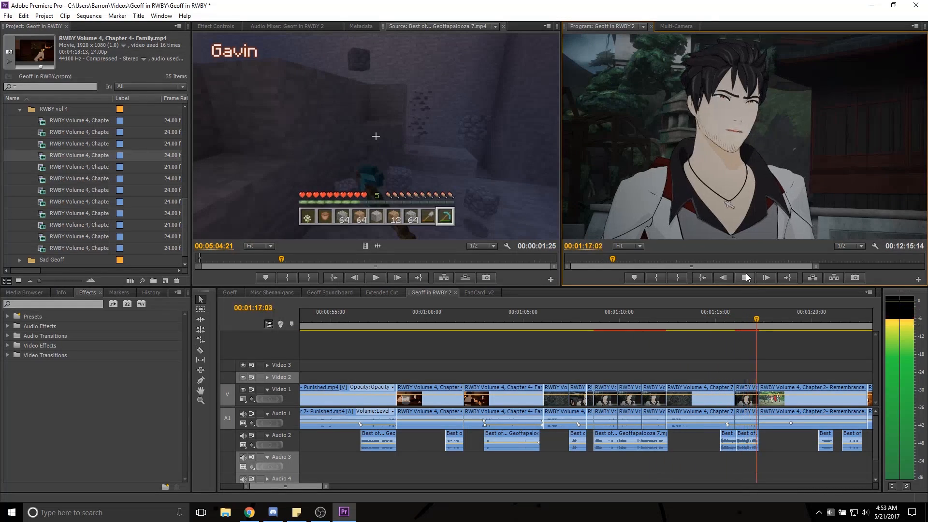
left_click(747, 275)
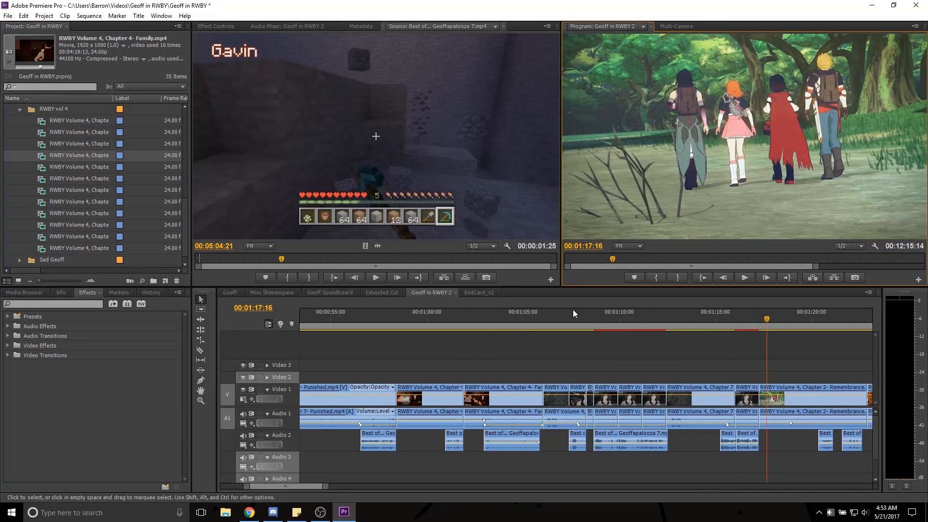
Select the three consecutive close-up clips starting at 00:01:08:16 to point them out, deselect them and move the playhead to 00:01:08:18.
mouse_move(563, 314)
left_mouse_down()
mouse_move(550, 312)
mouse_move(560, 316)
left_mouse_up()
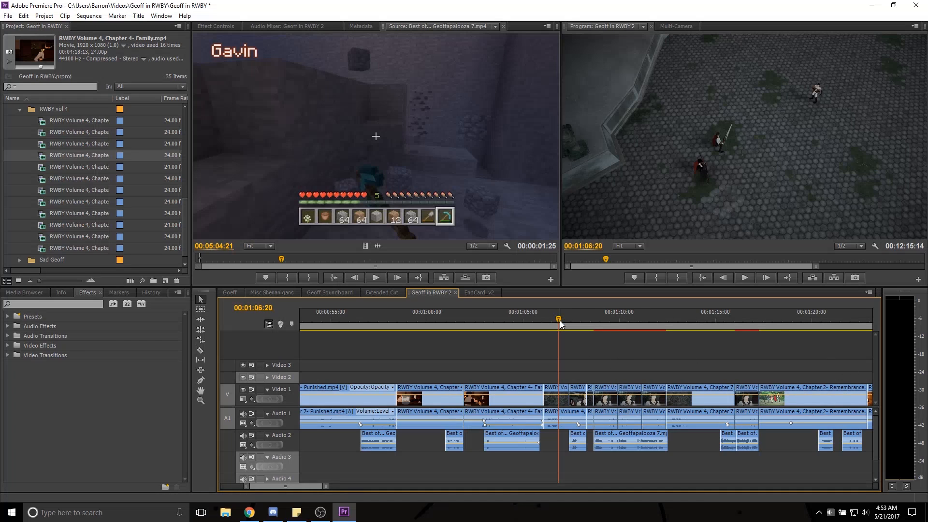
key("equal")
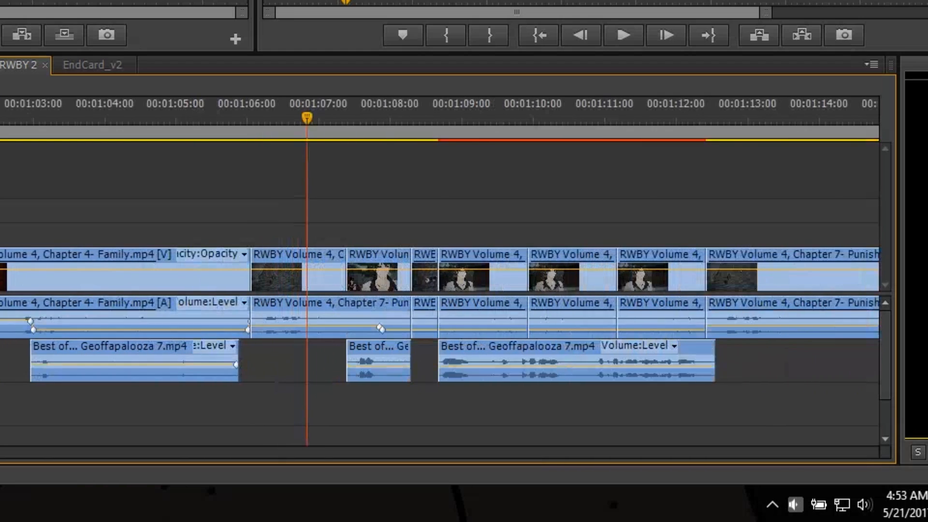
left_click_drag(542, 116, 725, 145)
left_click_drag(758, 208, 489, 319)
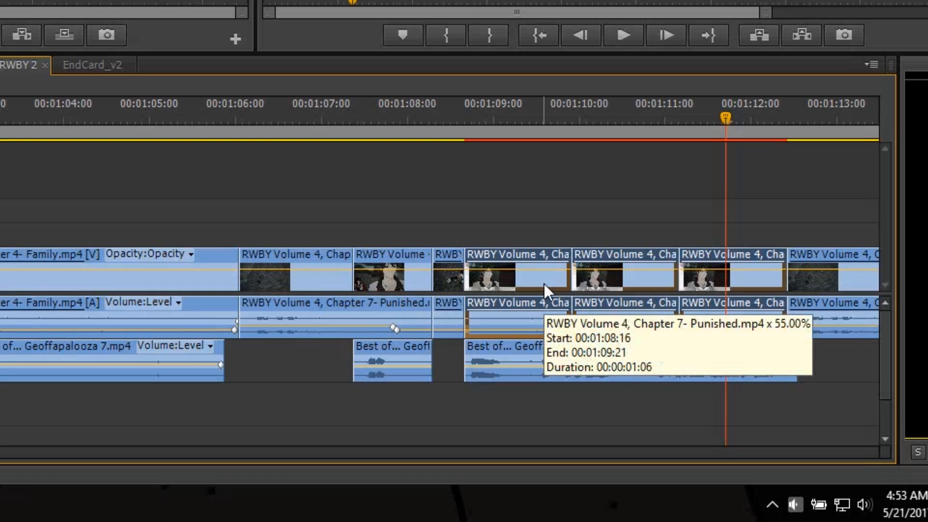
left_click_drag(500, 115, 472, 115)
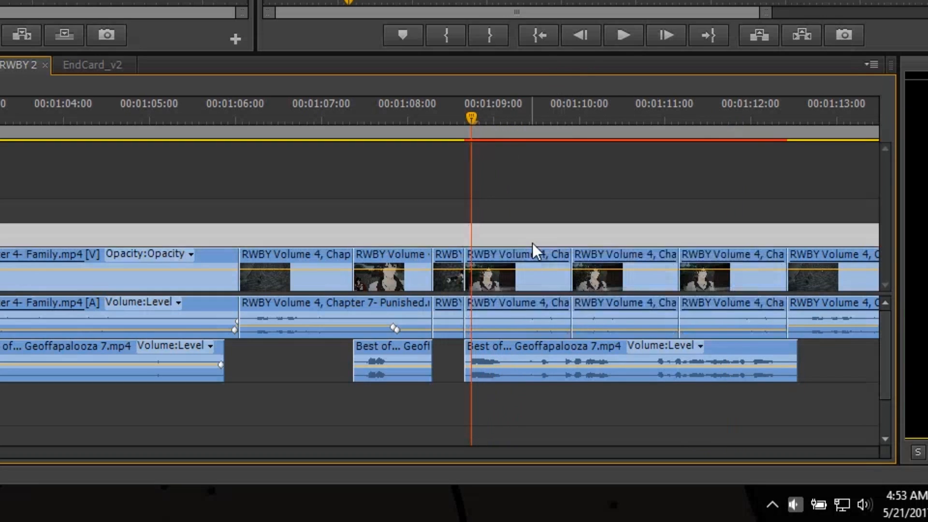
Check the speed and duration settings of each of the three consecutive close-up clips, closing them without changes.
right_click(543, 253)
left_click(584, 96)
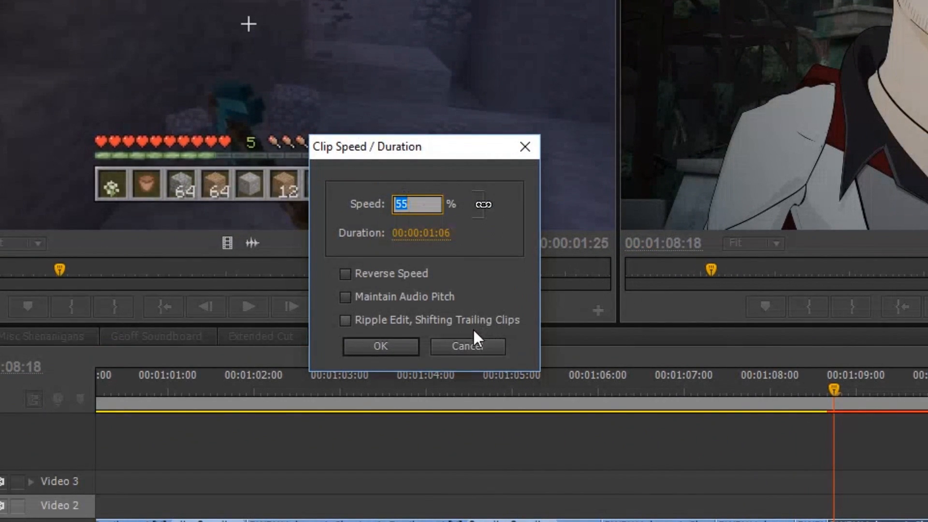
left_click(465, 345)
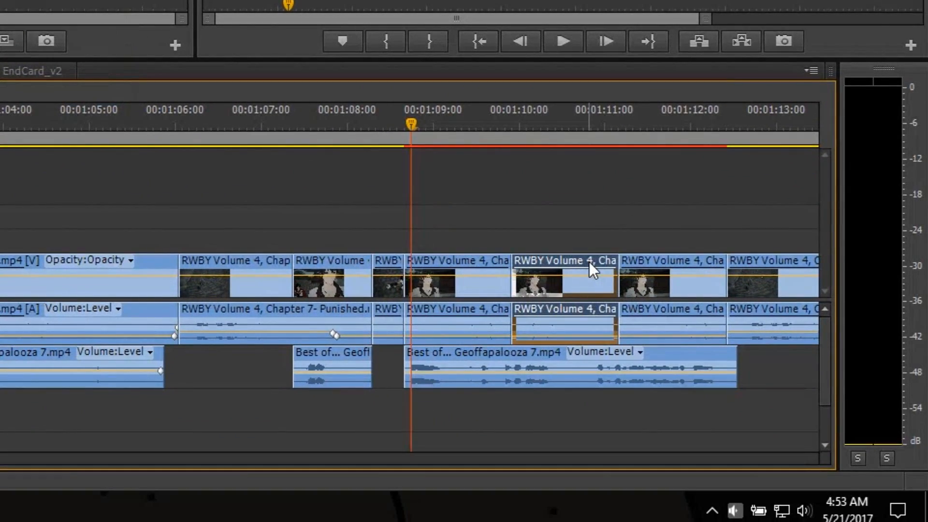
right_click(590, 262)
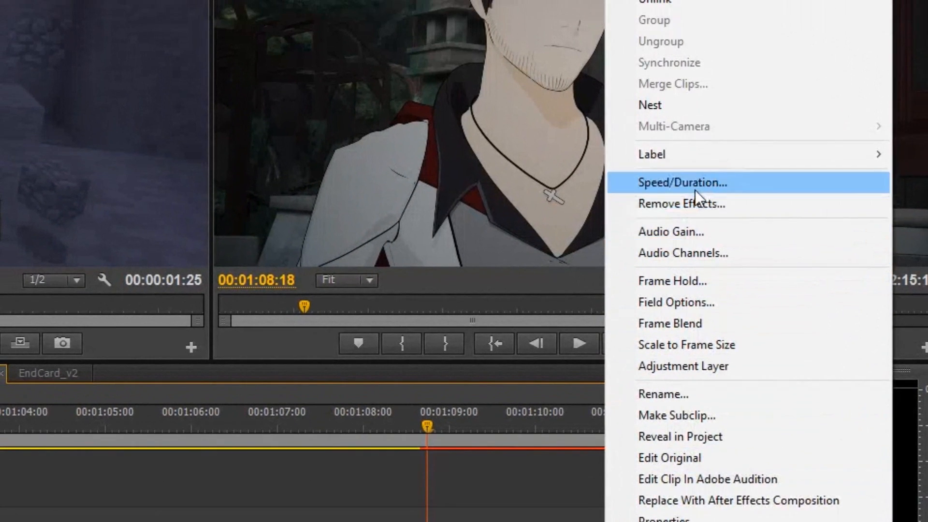
left_click(695, 190)
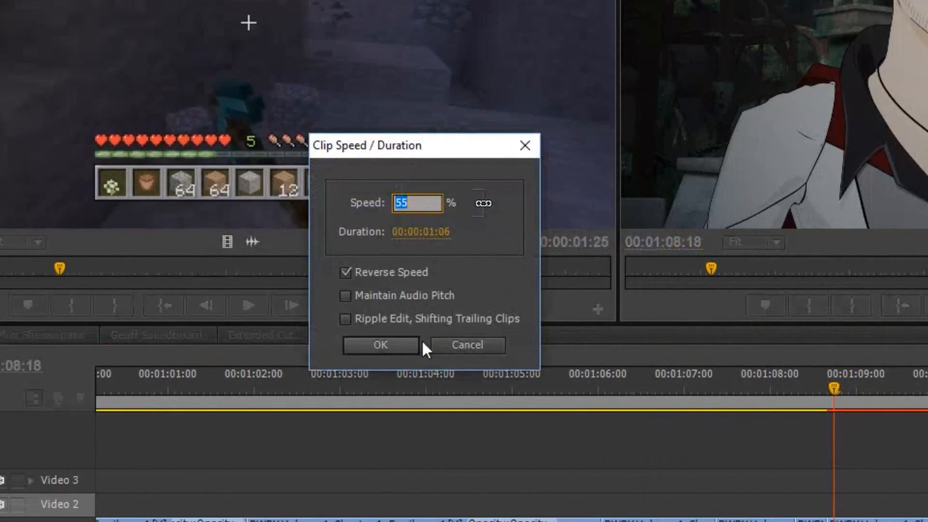
left_click(483, 343)
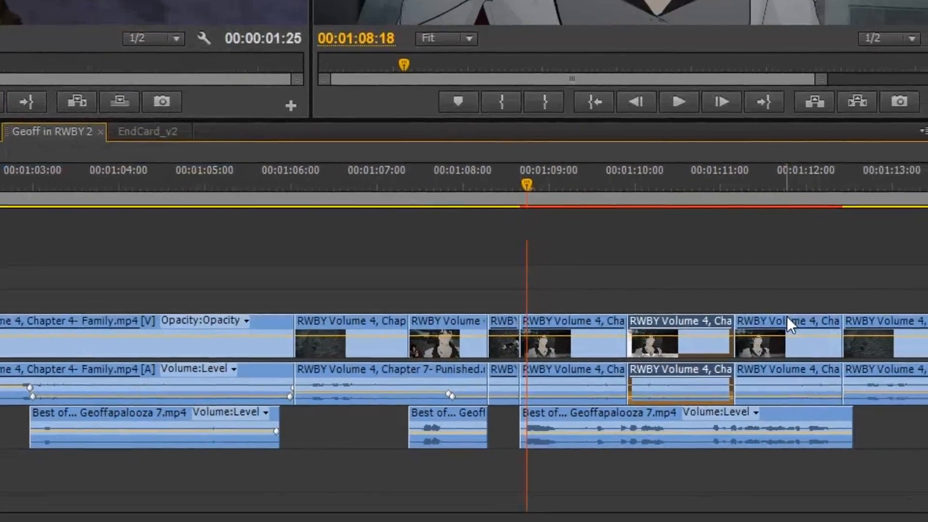
right_click(787, 320)
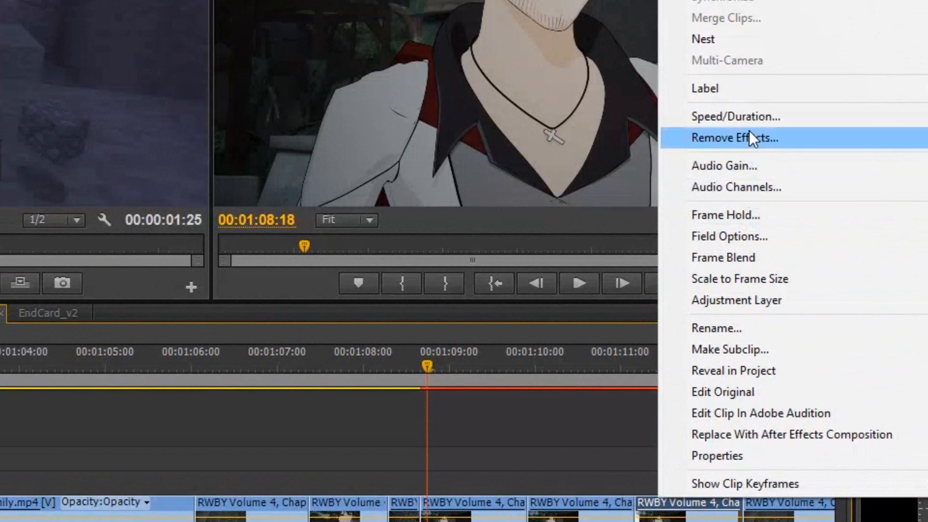
left_click(750, 117)
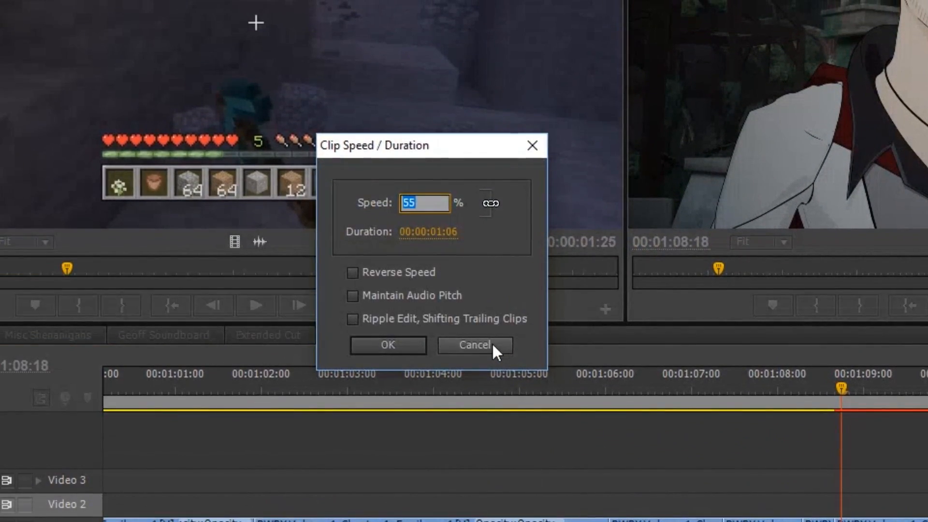
left_click(491, 342)
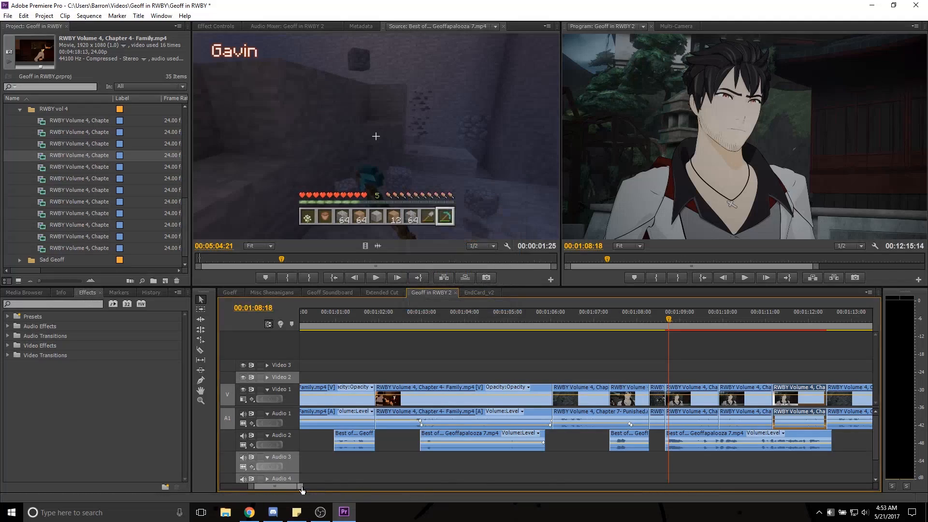
Point out the voice clip under the close-ups and the middle close-up clip, and play from 00:01:08:18 to 00:01:12:18.
left_click_drag(301, 486, 325, 486)
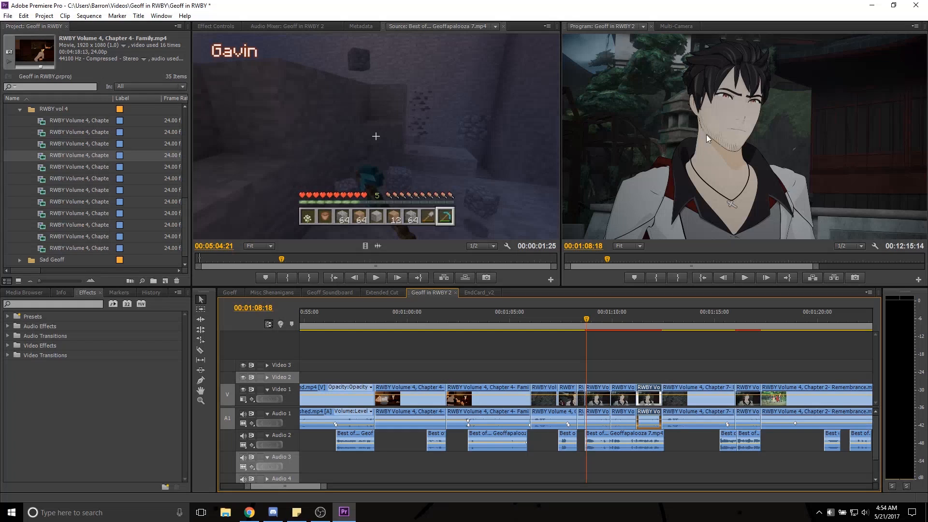
left_click(600, 437)
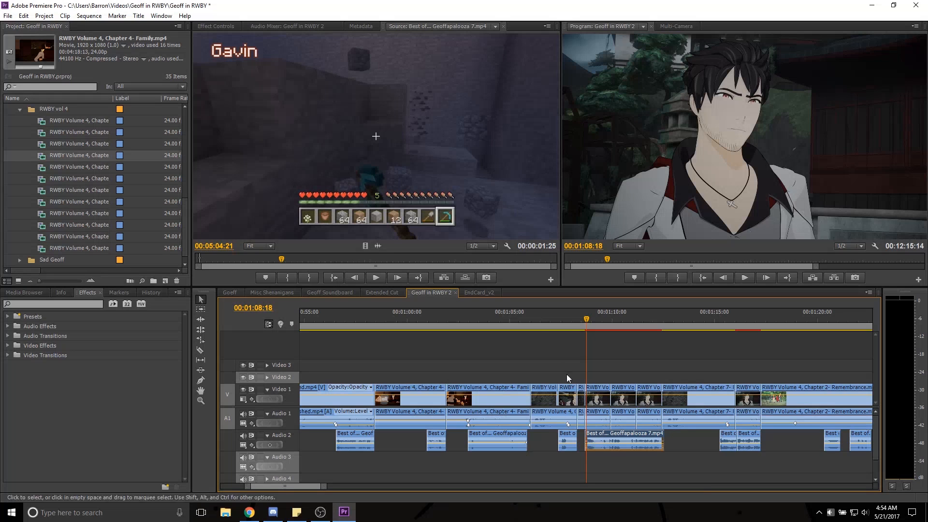
left_click(629, 394)
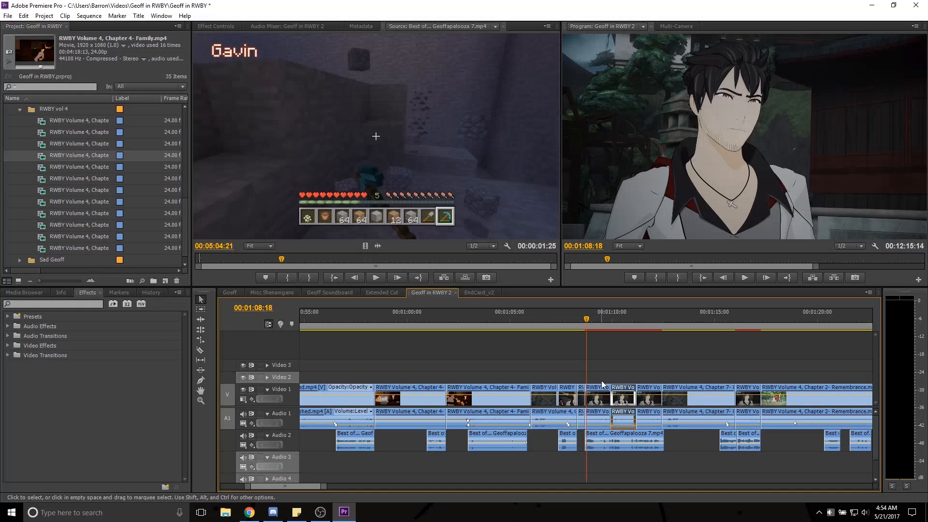
left_click(747, 280)
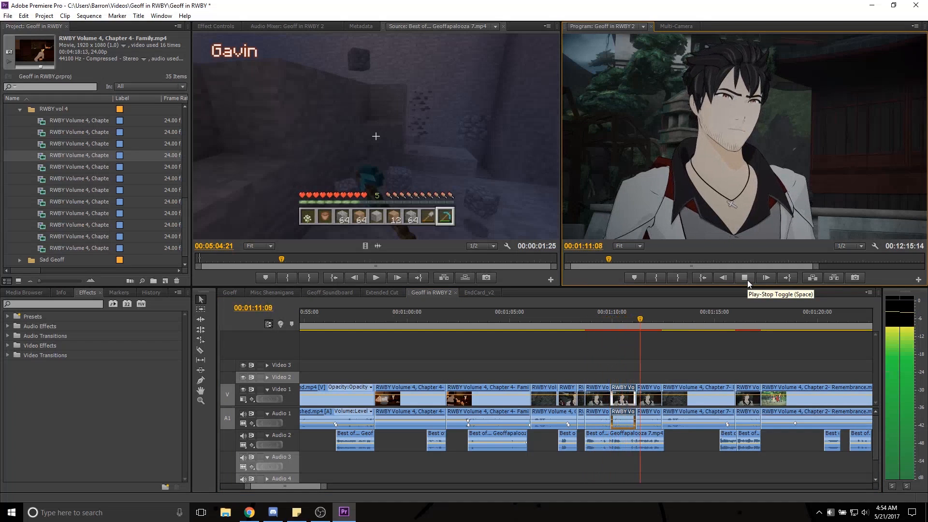
left_click(747, 280)
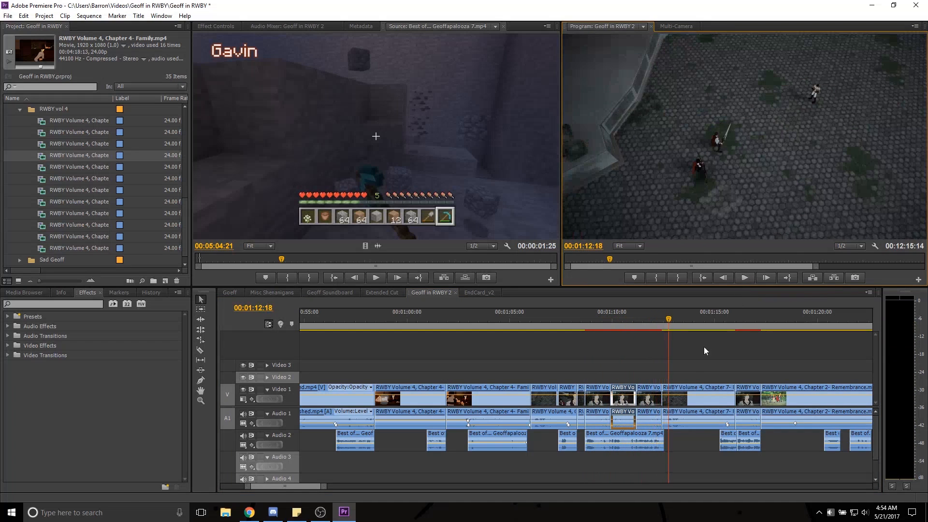
Scrub through the three close-up clips to 00:01:11:07 to examine the mouth movement against the voice clip.
key("=")
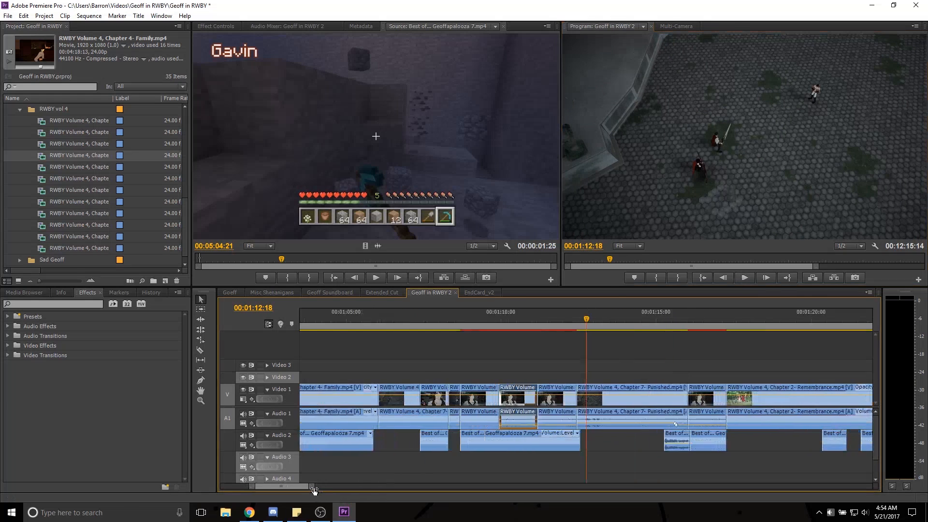
left_click_drag(404, 256, 458, 269)
left_click_drag(415, 162, 444, 192)
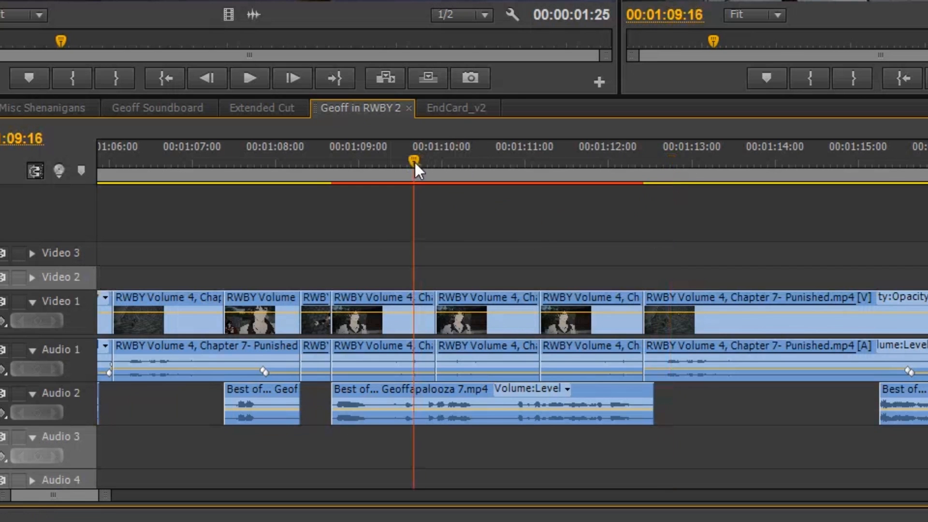
left_click_drag(472, 335, 526, 333)
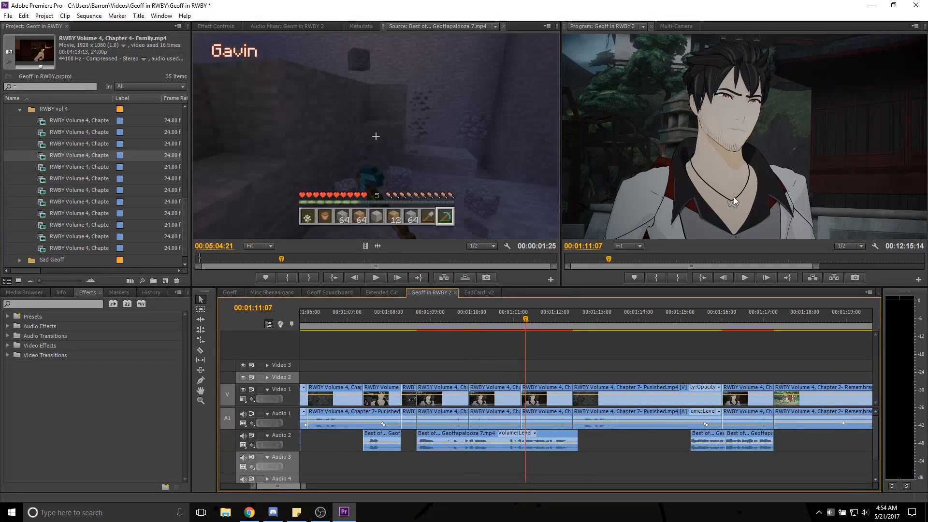
Play the last close-up in the maximized Program monitor from 00:01:11:07 to 00:01:12:11, restore the layout and scrub to 00:01:11:22.
key("grave")
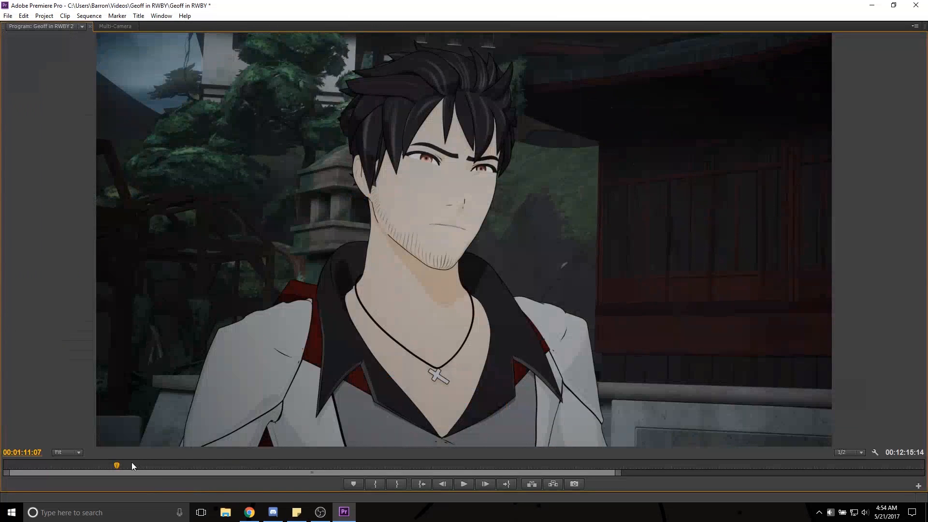
left_click(457, 486)
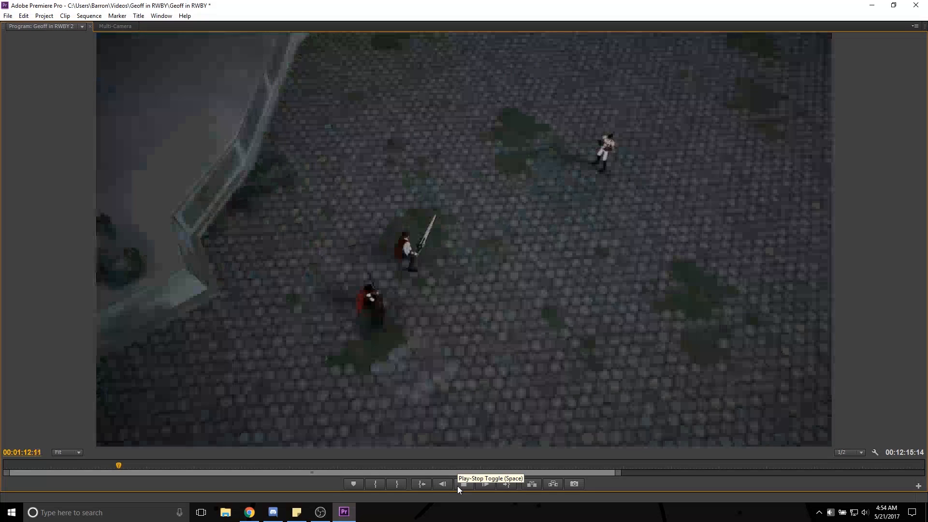
left_click(457, 486)
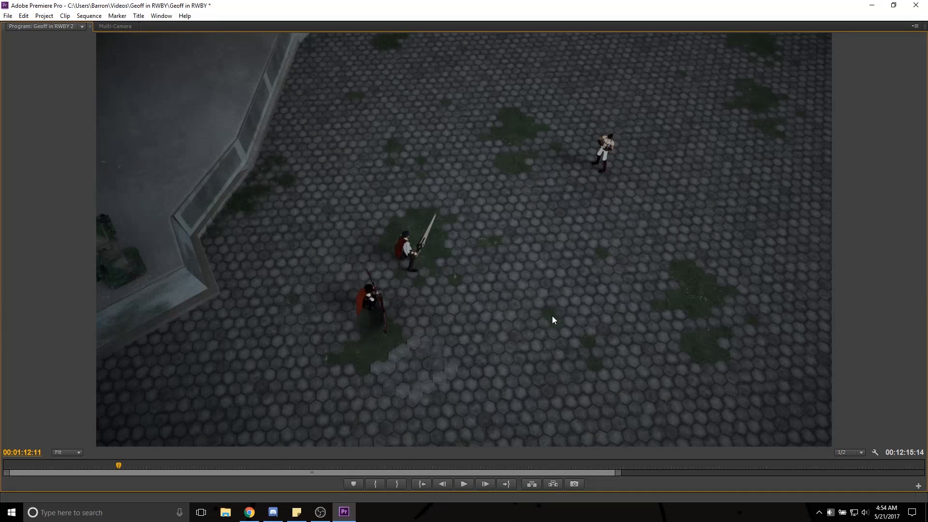
key("grave")
left_click_drag(480, 320, 552, 323)
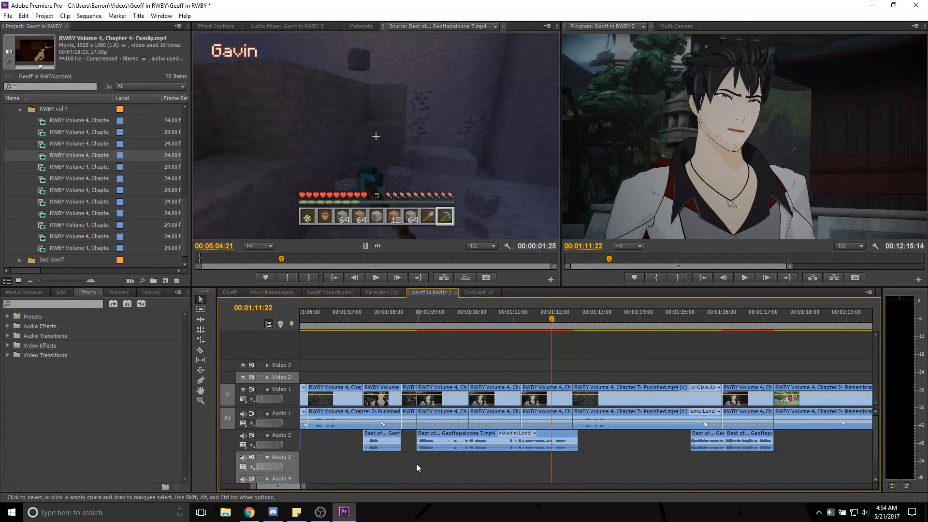
Scrub back to the tavern shot just after 00:01:01 and play it through the cut to the courtyard at 00:01:06:05.
left_click_drag(304, 486, 524, 488)
left_click_drag(366, 480, 269, 477)
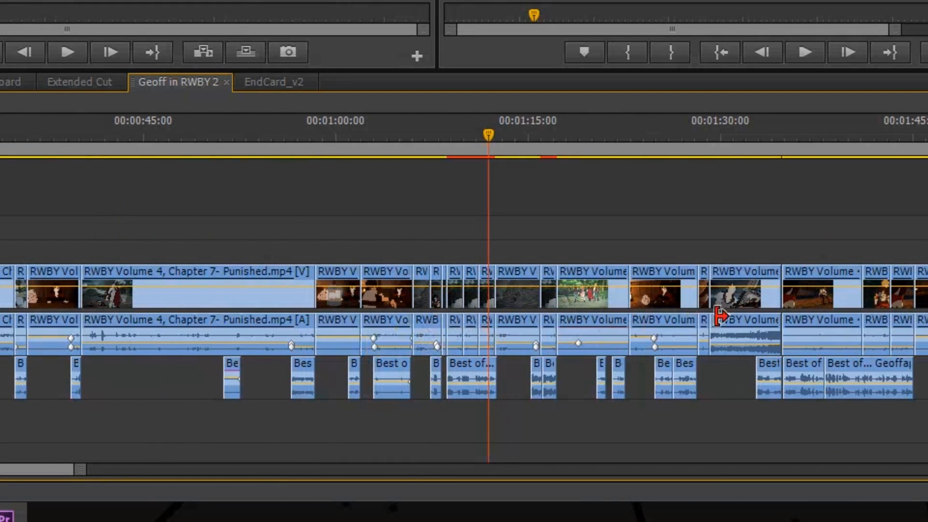
mouse_move(440, 137)
left_mouse_down()
mouse_move(414, 136)
mouse_move(437, 144)
left_mouse_up()
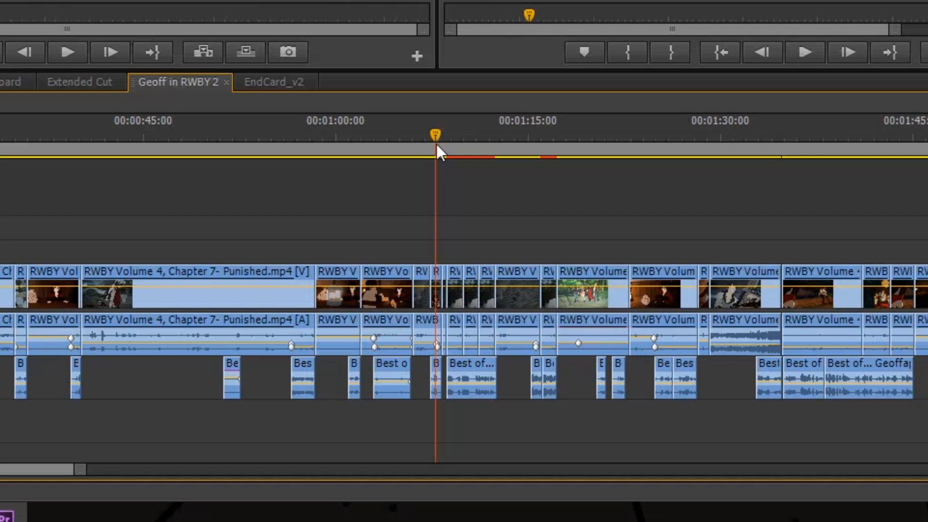
left_click_drag(437, 144, 358, 156)
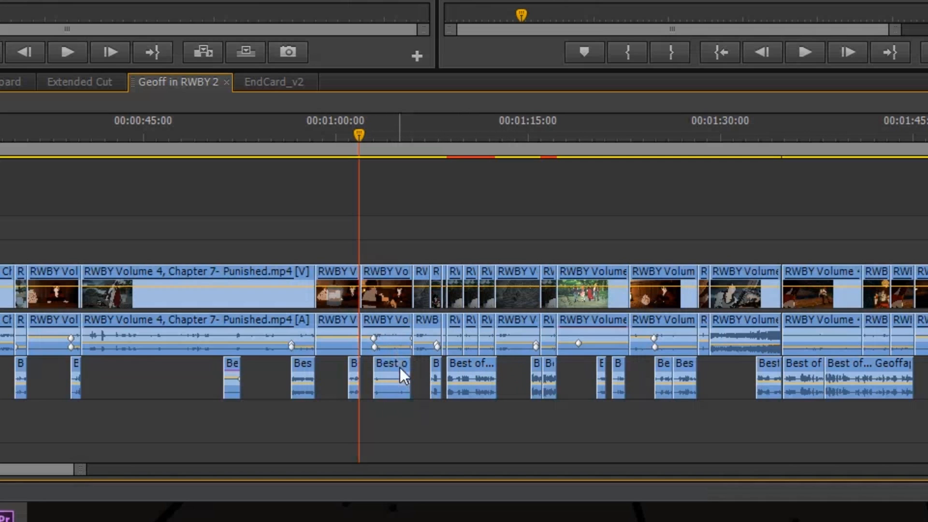
left_click(795, 54)
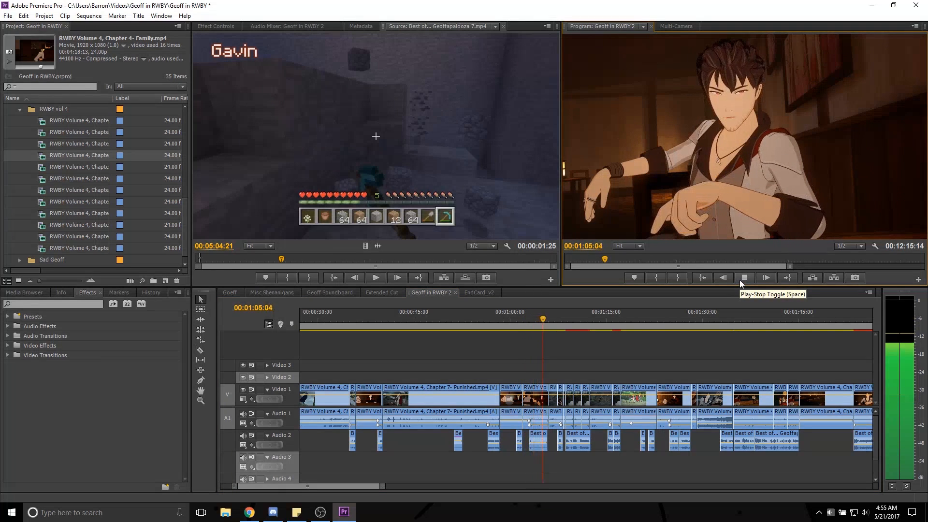
left_click(740, 280)
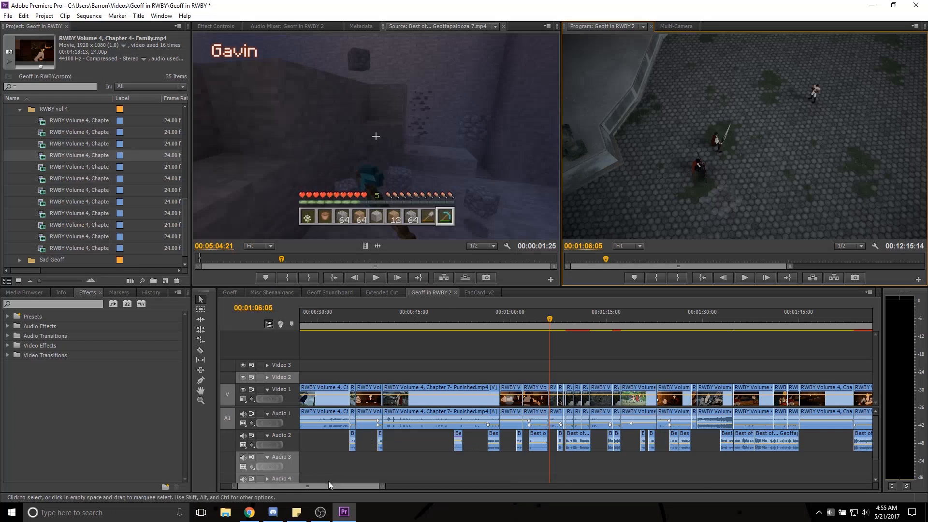
Show the entire Geoff in RWBY 2 sequence in the timeline, from the opening clip to the end card.
left_click_drag(333, 486, 581, 486)
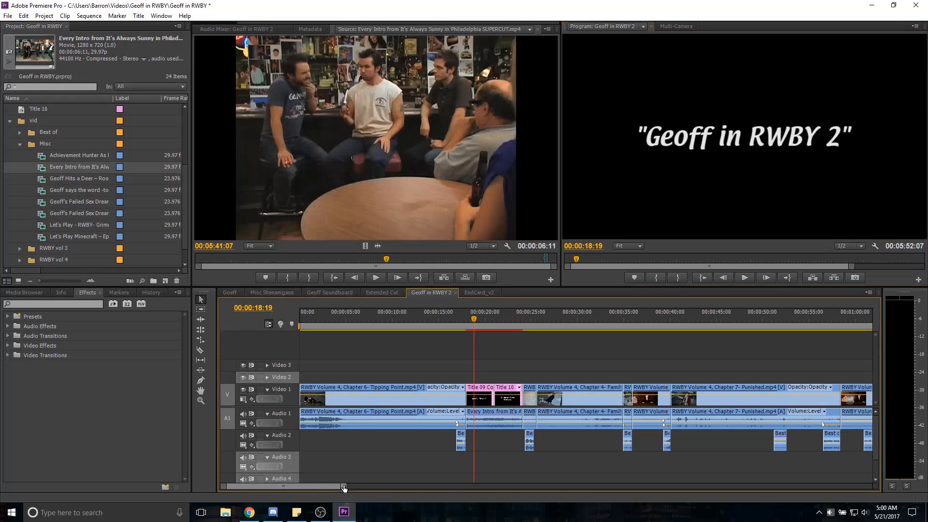
key("backslash")
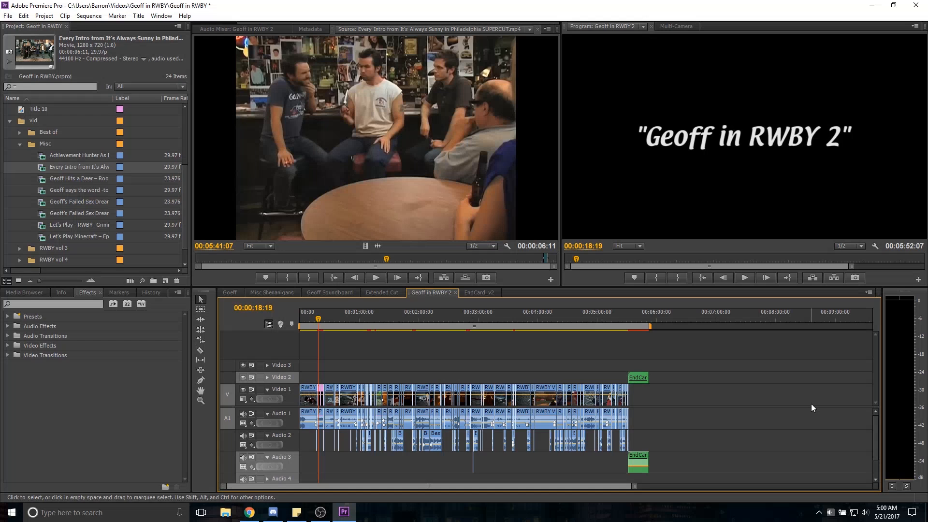
Switch to Chrome to view the comments on the Rooster Teeth post, and return to Premiere Pro.
left_click(249, 514)
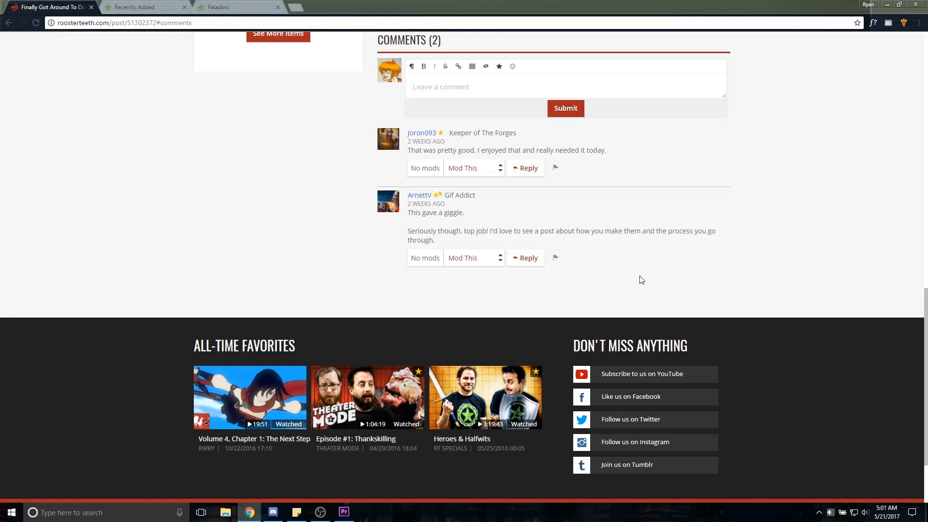
left_click(883, 4)
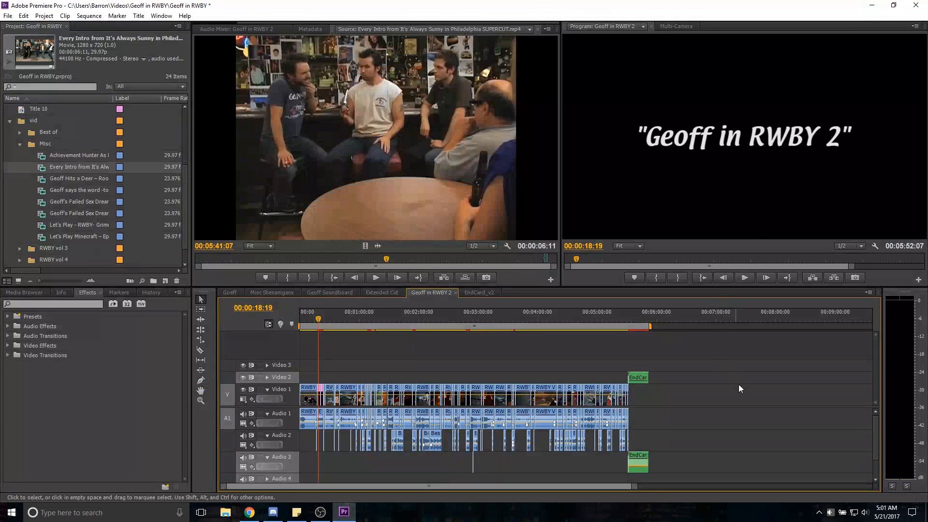